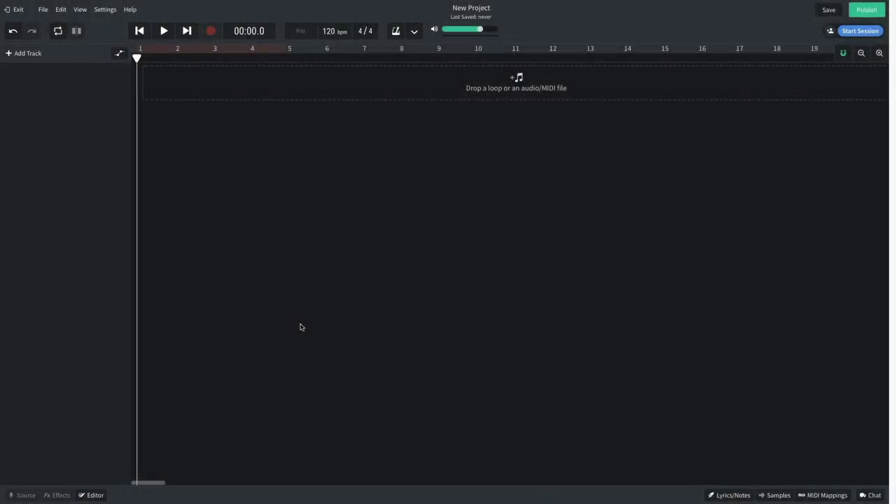
Select the project tempo value so it can be changed from 120 to 140 BPM.
{"action": "double_click", "coordinate": [331, 31]}
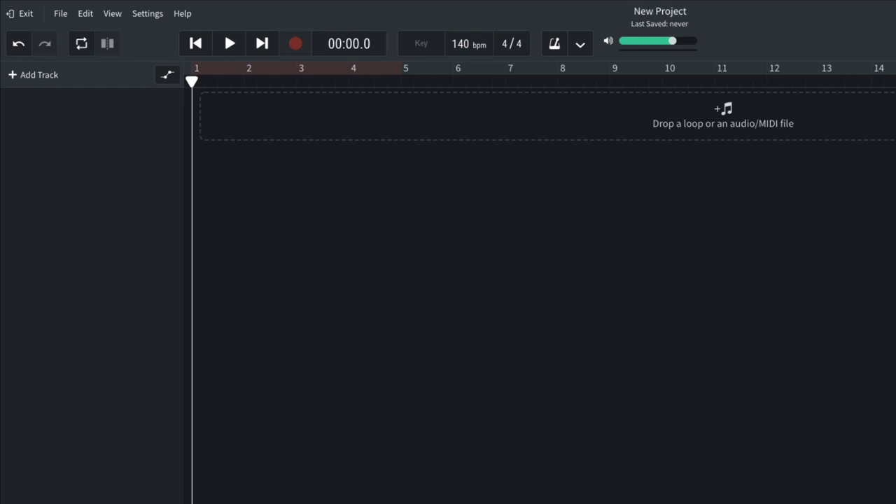
Add an Instrument track using the Creator Kits 'Drill Vol. 2' kit.
{"action": "left_click", "coordinate": [44, 75]}
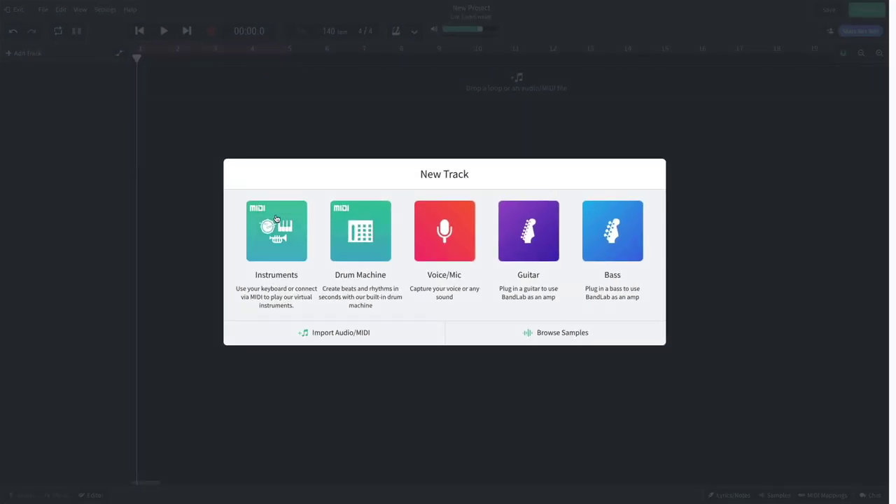
{"action": "left_click", "coordinate": [275, 218]}
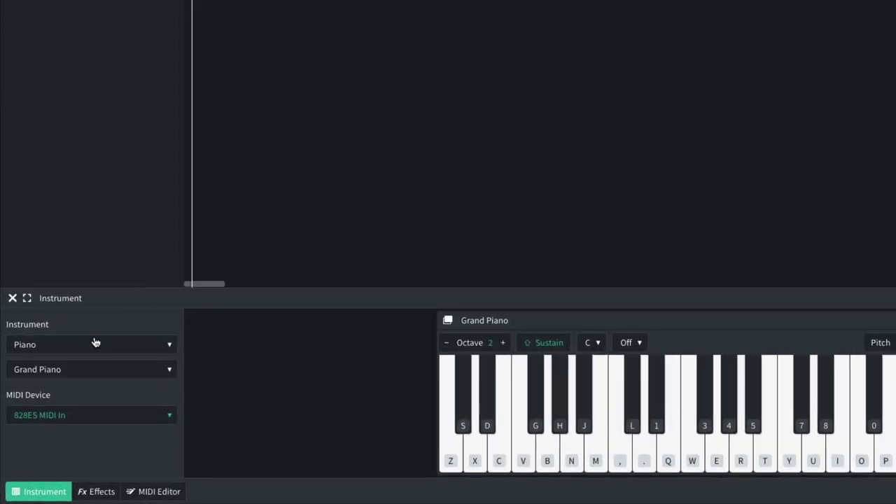
{"action": "left_click", "coordinate": [66, 390]}
{"action": "left_click", "coordinate": [92, 260]}
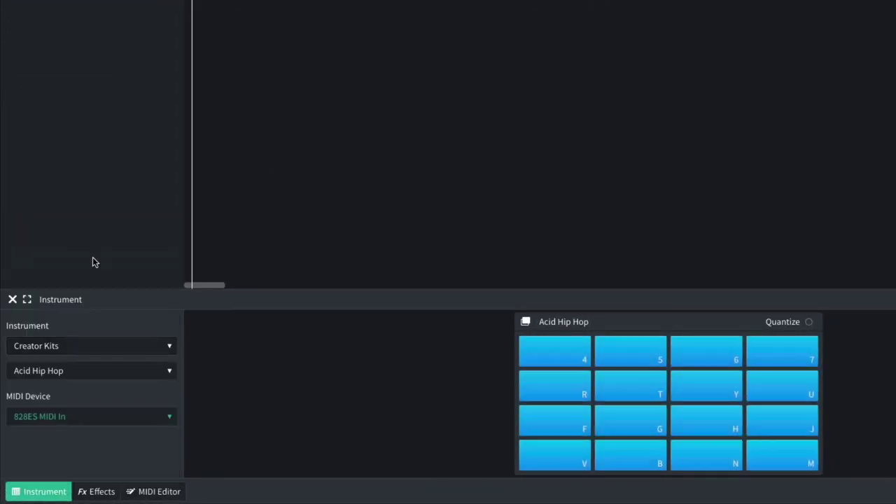
{"action": "left_click", "coordinate": [77, 373]}
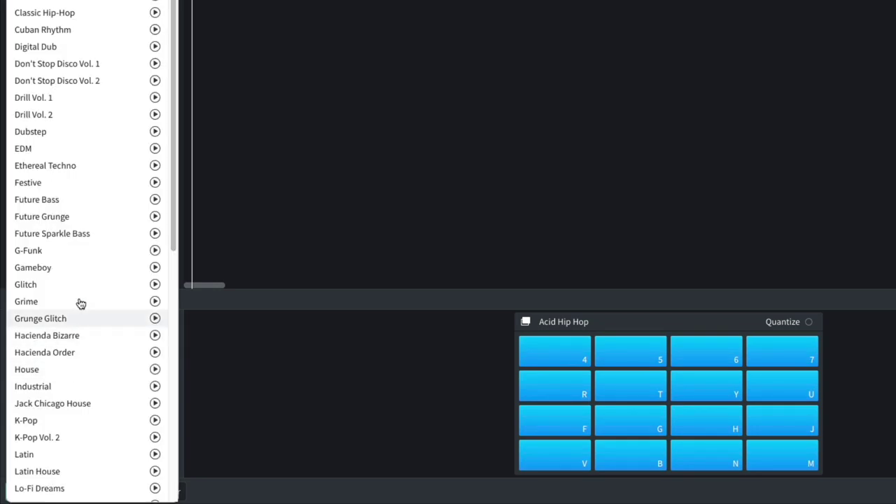
{"action": "left_click", "coordinate": [71, 117]}
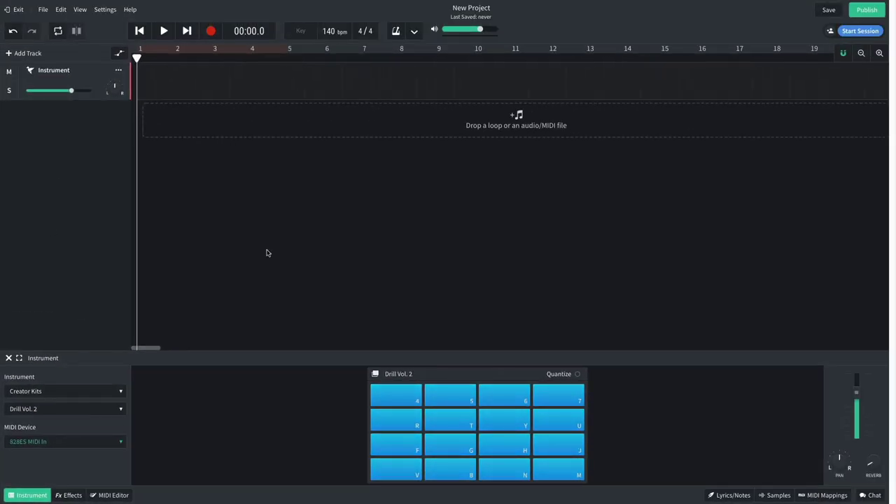
Create an empty region on the track and trim it to end at bar 3.
{"action": "right_click", "coordinate": [178, 88]}
{"action": "left_click", "coordinate": [197, 114]}
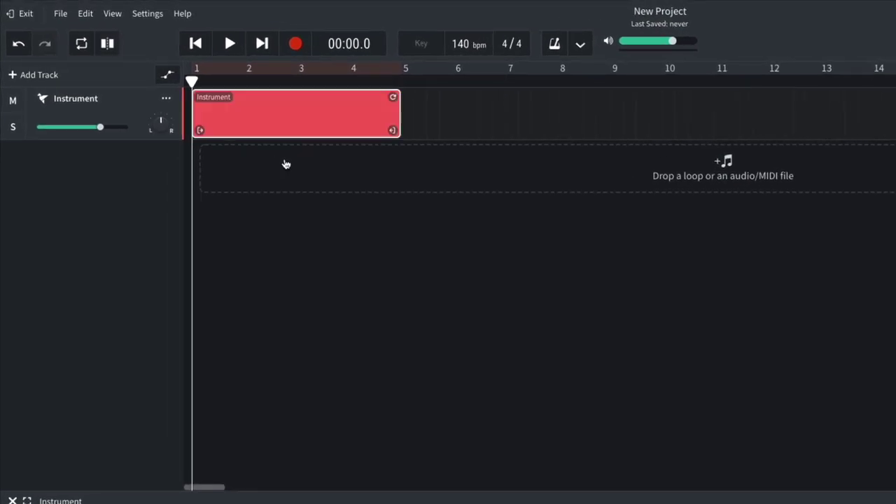
{"action": "left_click_drag", "start_coordinate": [385, 128], "coordinate": [283, 132]}
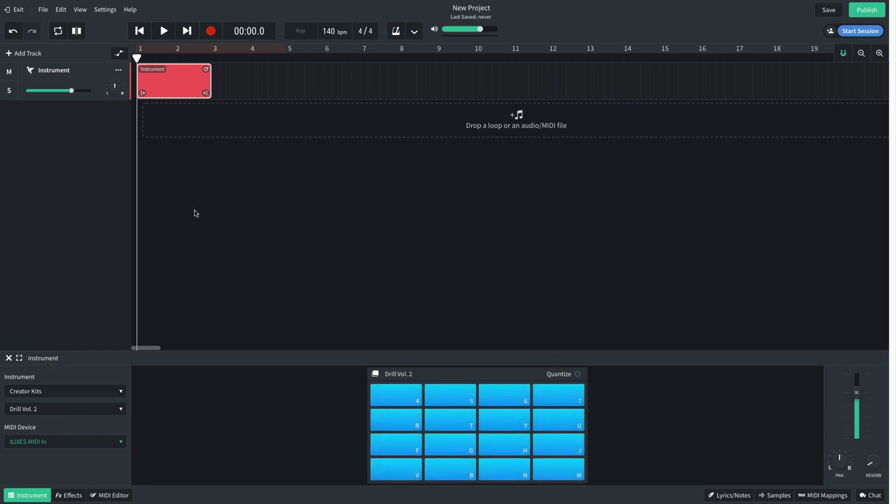
Open the region in the MIDI Editor and draw three notes along the C2 row.
{"action": "double_click", "coordinate": [169, 87]}
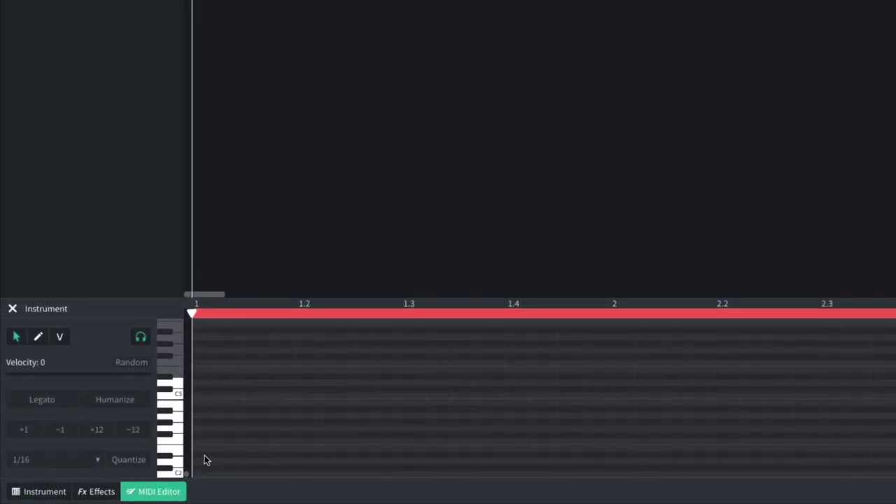
{"action": "double_click", "coordinate": [204, 461]}
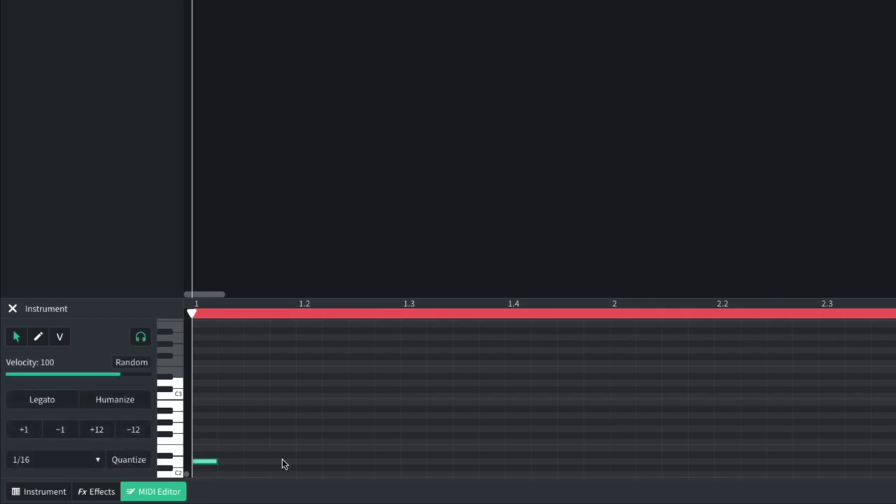
{"action": "double_click", "coordinate": [284, 461]}
{"action": "double_click", "coordinate": [358, 461]}
Copy the three notes further along the bar and play back the drum pattern.
{"action": "left_click_drag", "start_coordinate": [410, 449], "coordinate": [624, 463]}
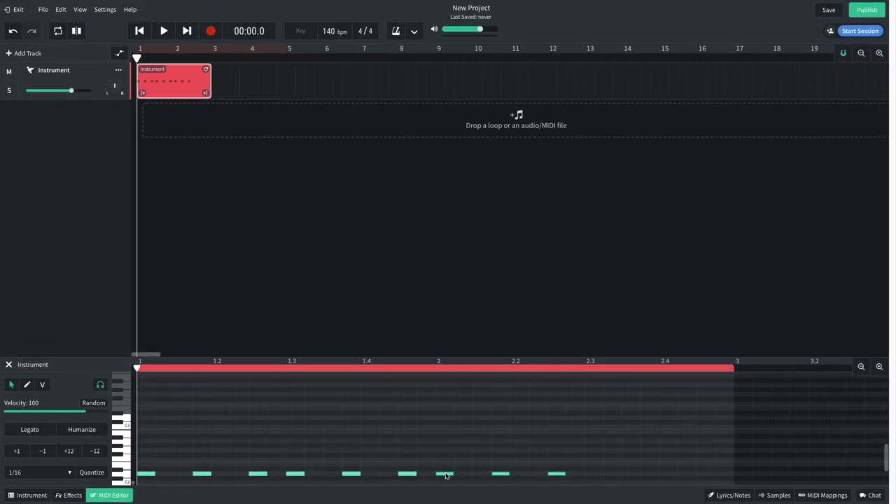
{"action": "left_click_drag", "start_coordinate": [446, 476], "coordinate": [594, 474]}
{"action": "key", "text": "space"}
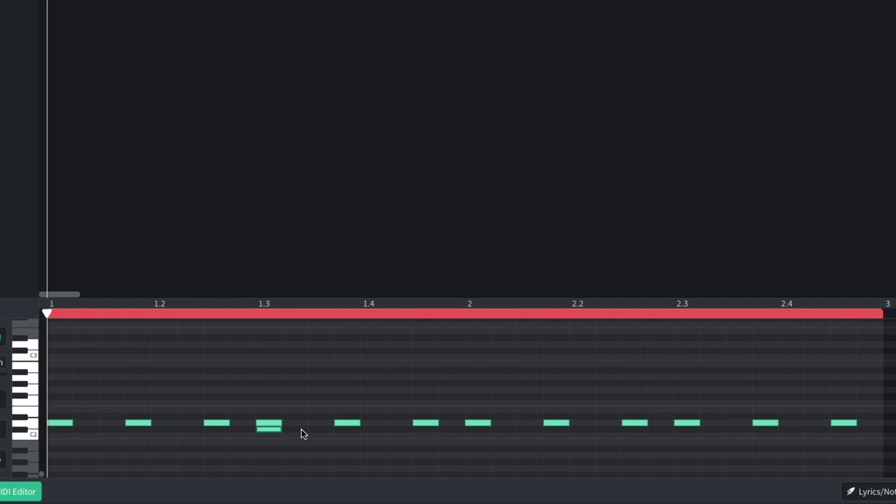
Add lower-row hits under 2.3, 2.4, beat 1 and 2.3, previewing the pattern.
{"action": "left_click", "coordinate": [684, 429]}
{"action": "left_click", "coordinate": [771, 430]}
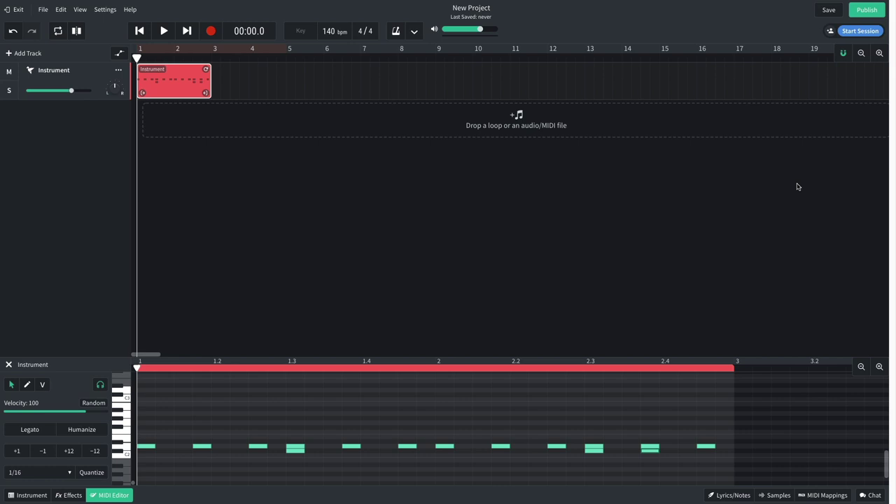
{"action": "key", "text": "space"}
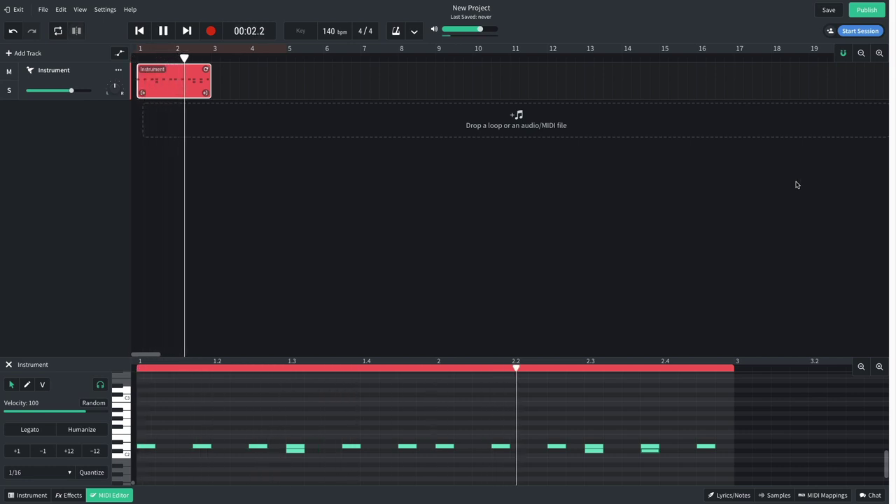
{"action": "key", "text": "space"}
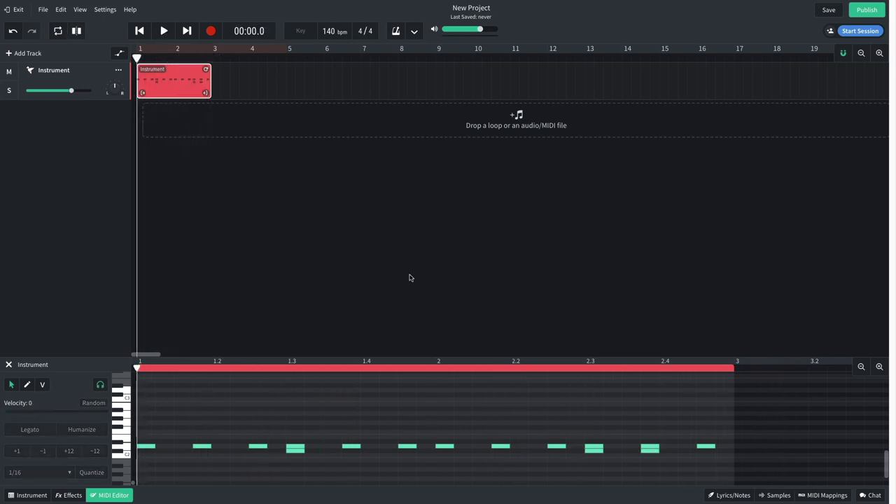
{"action": "left_click", "coordinate": [144, 455]}
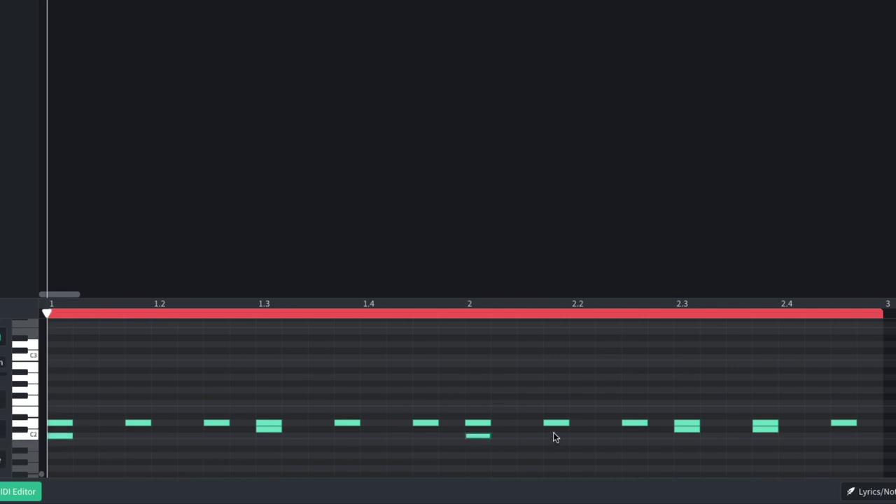
{"action": "left_click", "coordinate": [626, 436]}
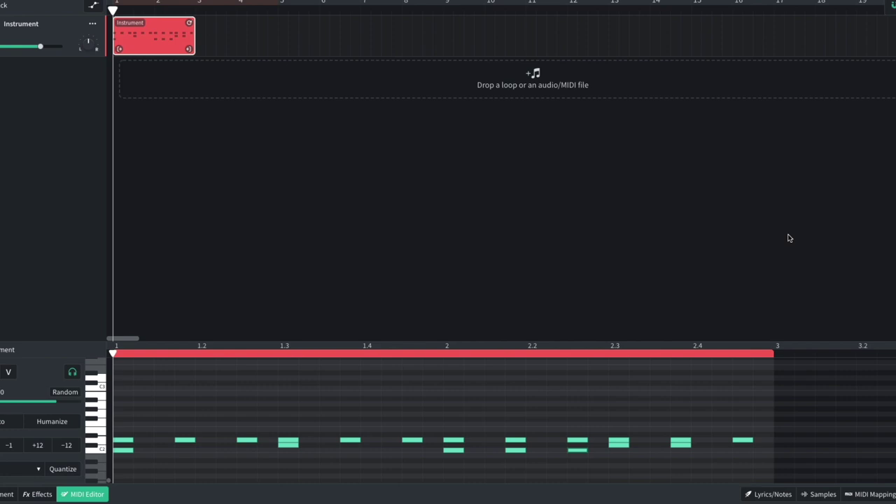
{"action": "key", "text": "space"}
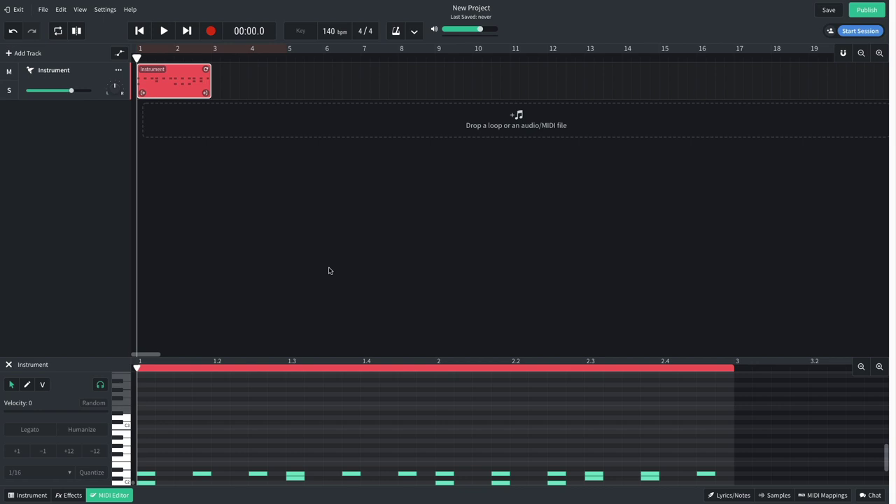
Add a BL 1176 compressor to the drum track with a 4:1 ratio and preview it.
{"action": "left_click", "coordinate": [68, 495]}
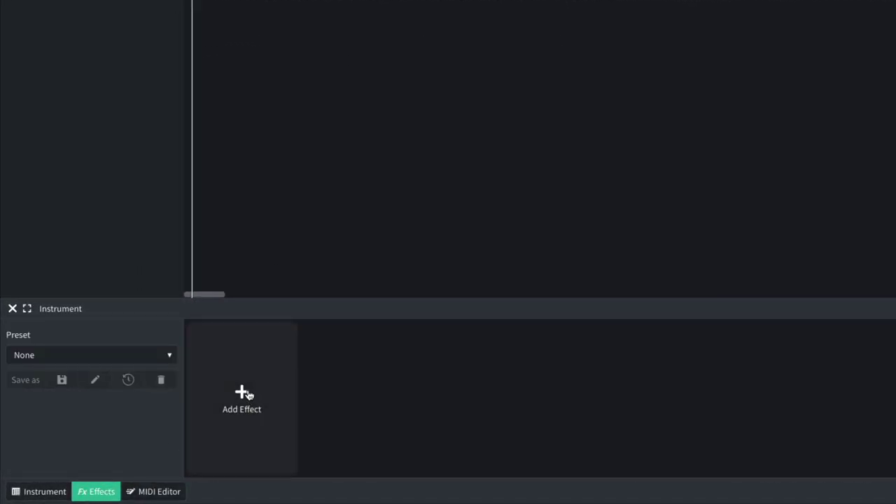
{"action": "left_click", "coordinate": [249, 396]}
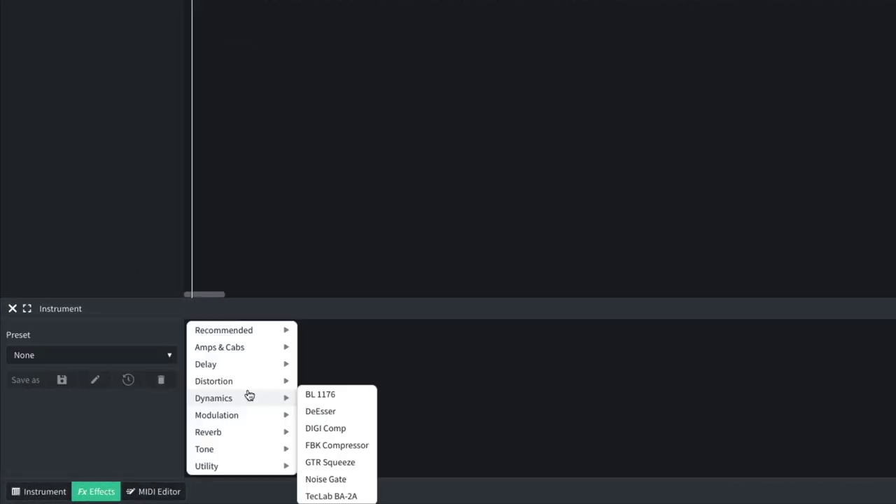
{"action": "left_click", "coordinate": [349, 397]}
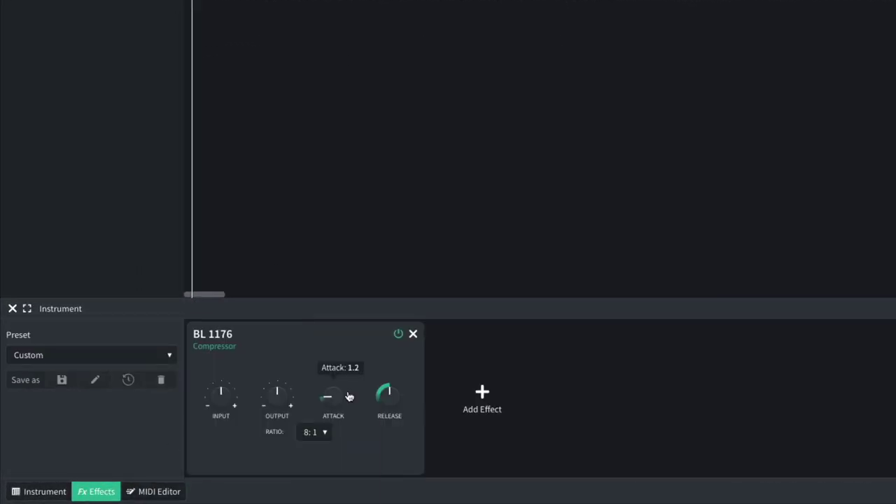
{"action": "left_click", "coordinate": [320, 433]}
{"action": "left_click", "coordinate": [320, 426]}
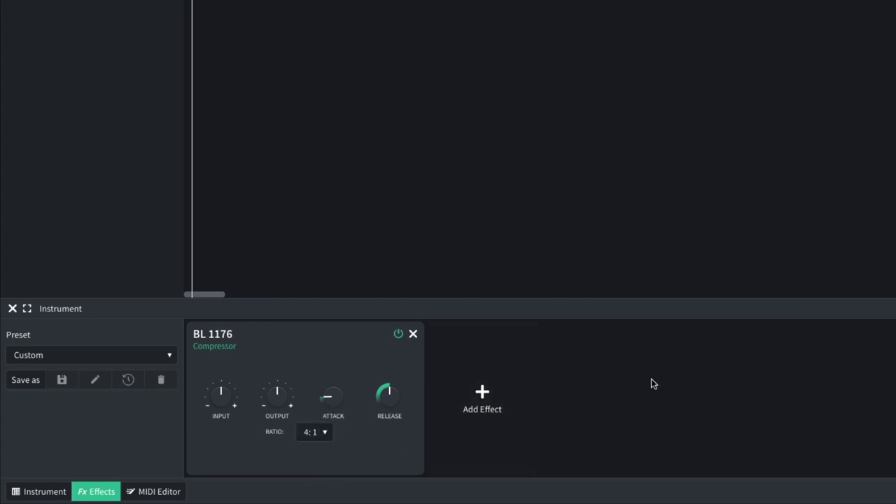
{"action": "key", "text": "space"}
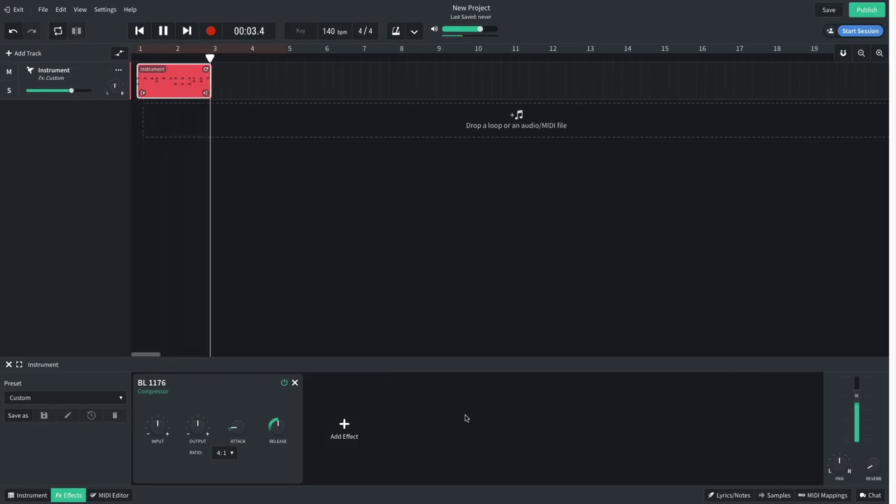
{"action": "key", "text": "space"}
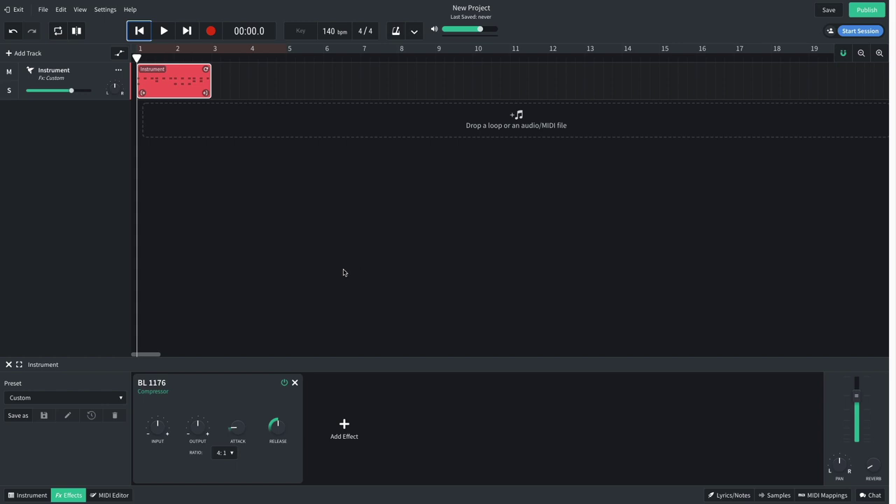
Filter the Loops library to Keyboard and Hip Hop / Trap, scrolling to Drill Trap Keys.
{"action": "left_click", "coordinate": [75, 496]}
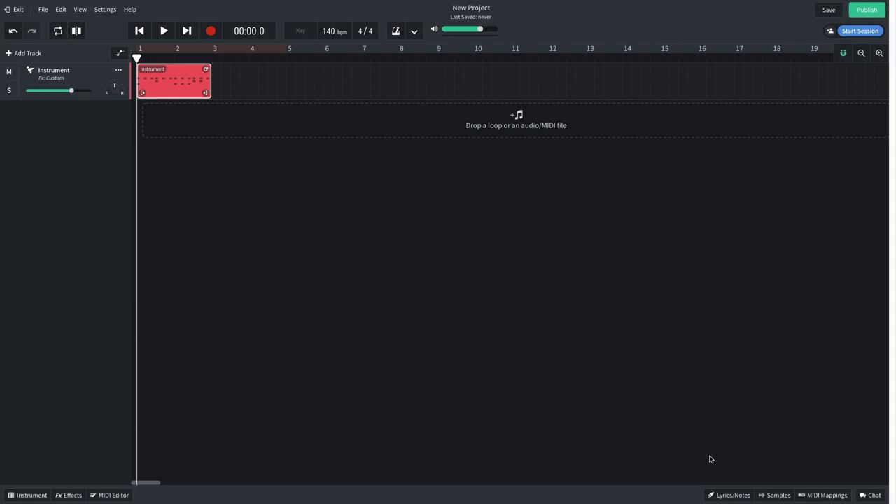
{"action": "left_click", "coordinate": [774, 495]}
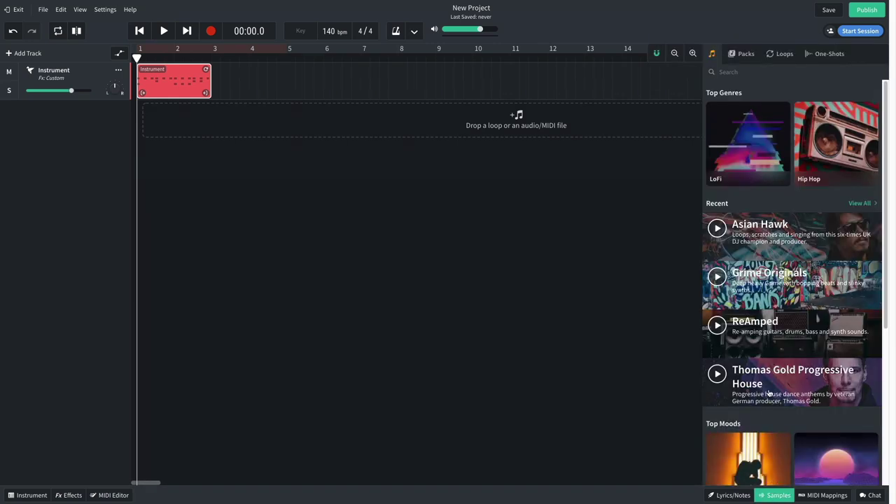
{"action": "left_click", "coordinate": [782, 54]}
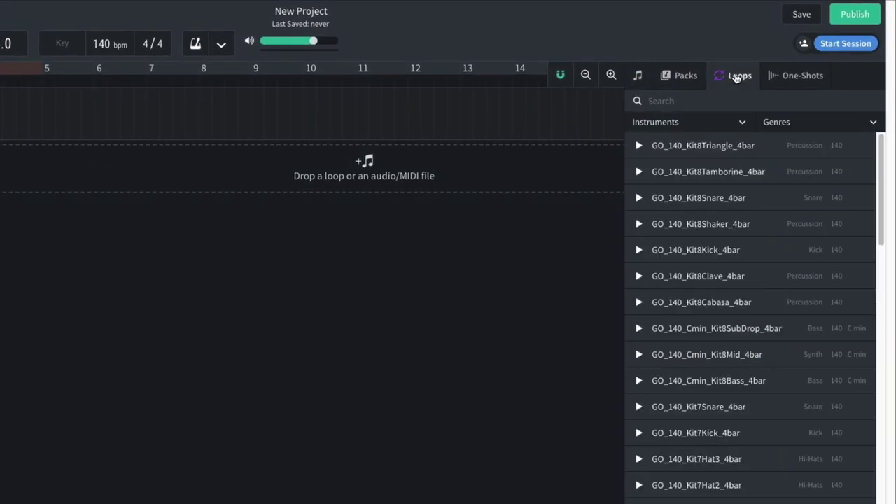
{"action": "left_click", "coordinate": [706, 125]}
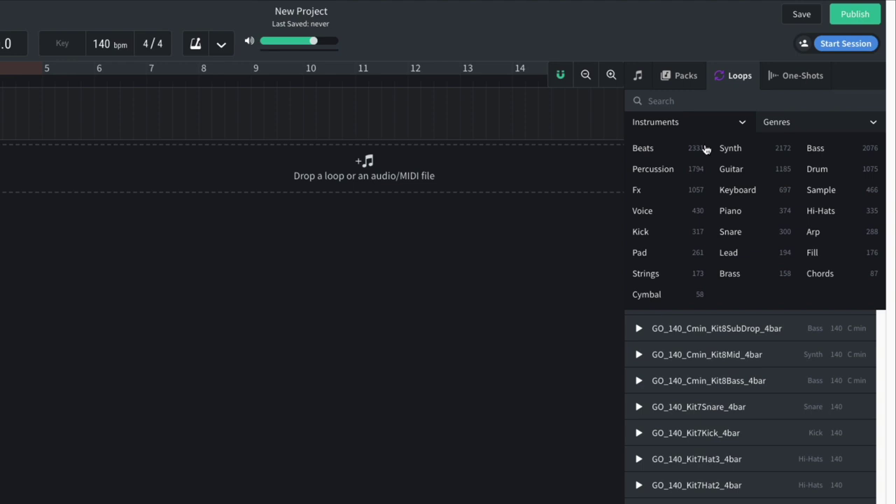
{"action": "left_click", "coordinate": [738, 189]}
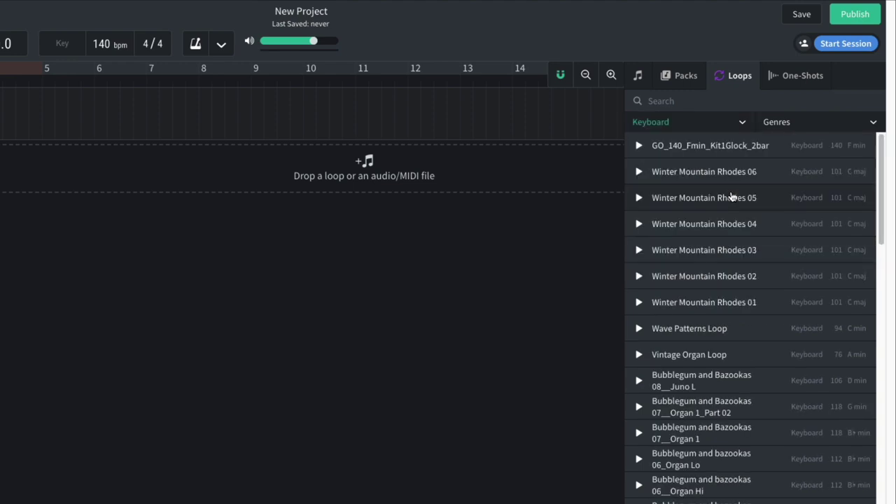
{"action": "left_click", "coordinate": [809, 125]}
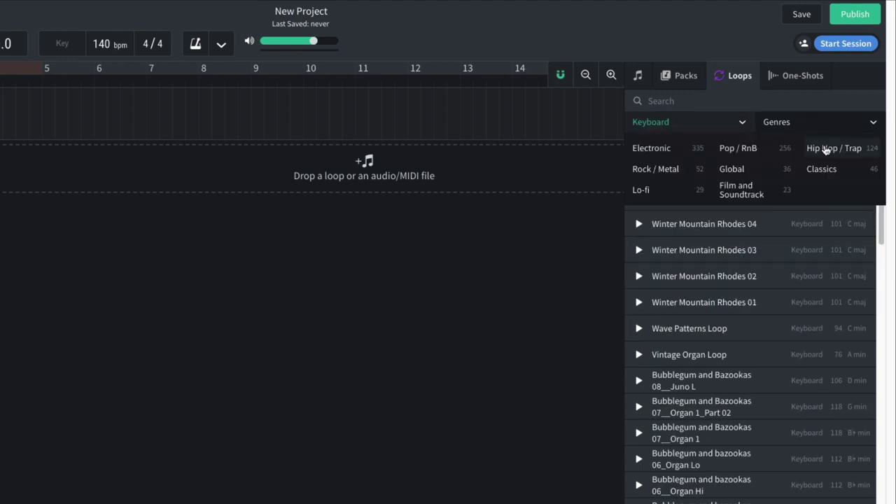
{"action": "left_click", "coordinate": [823, 148]}
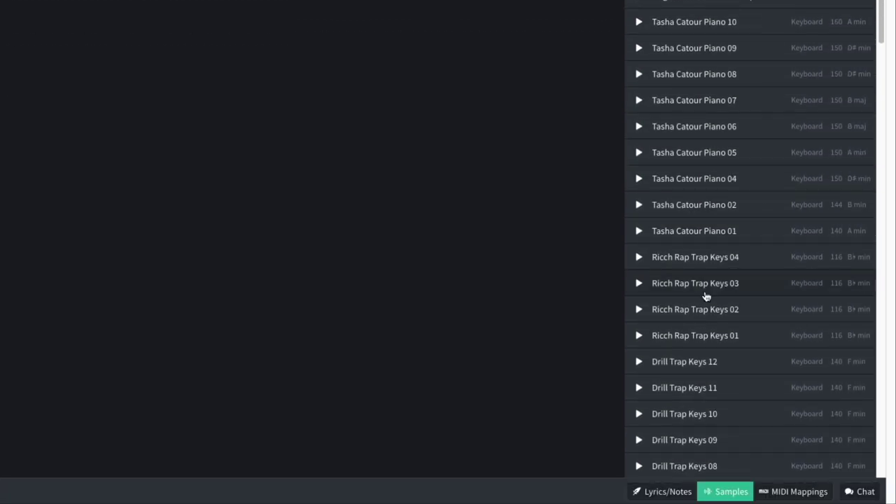
{"action": "scroll", "coordinate": [710, 329], "scroll_direction": "down", "scroll_amount": 3}
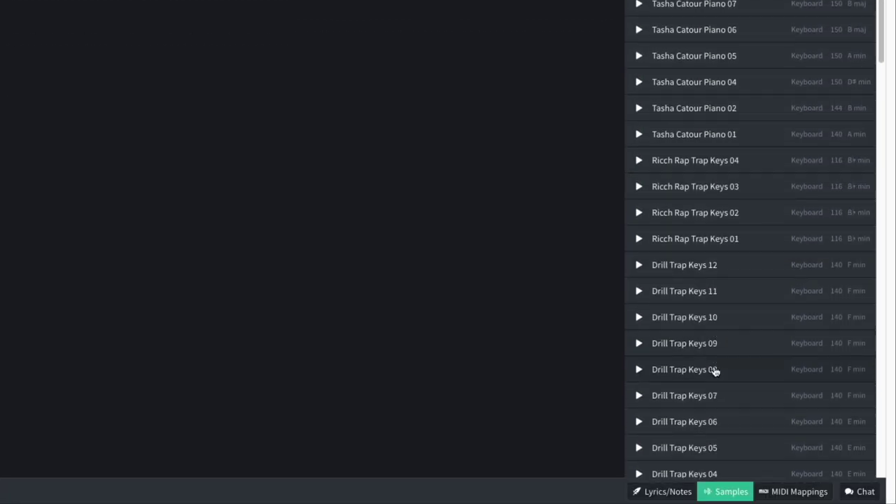
Add Drill Trap Keys 06 at bar 1, repeat the drum clip at bar 3, and play it back.
{"action": "left_click_drag", "start_coordinate": [715, 422], "coordinate": [163, 119]}
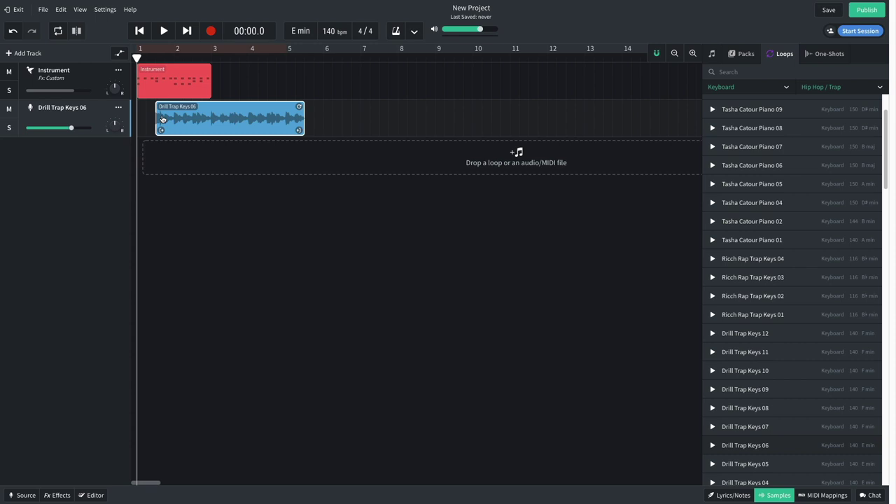
{"action": "left_click_drag", "start_coordinate": [242, 118], "coordinate": [213, 119]}
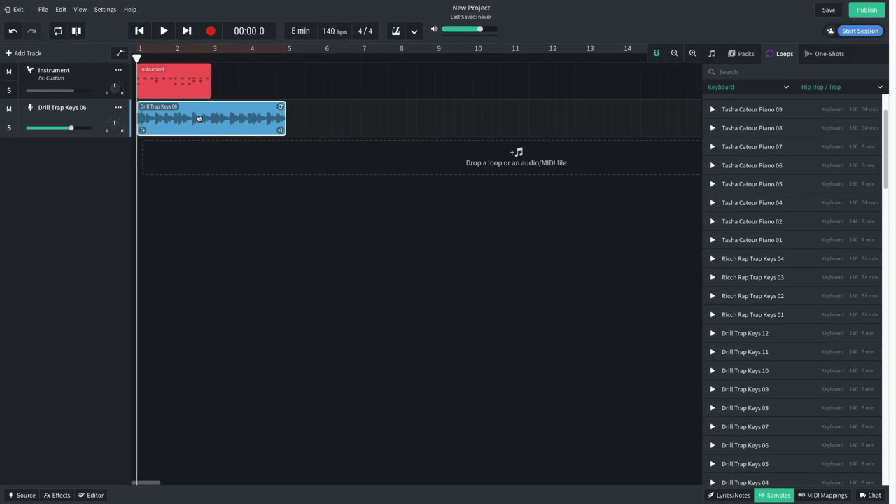
{"action": "left_click_drag", "start_coordinate": [163, 82], "coordinate": [237, 84]}
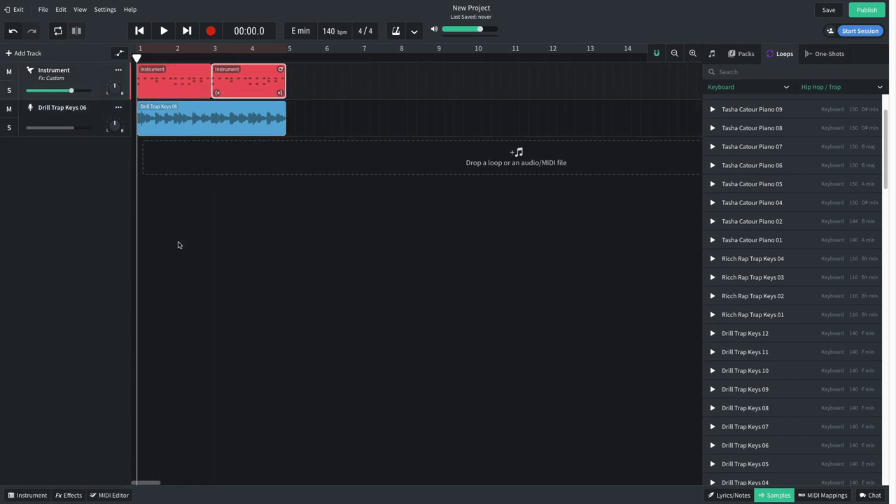
{"action": "key", "text": "space"}
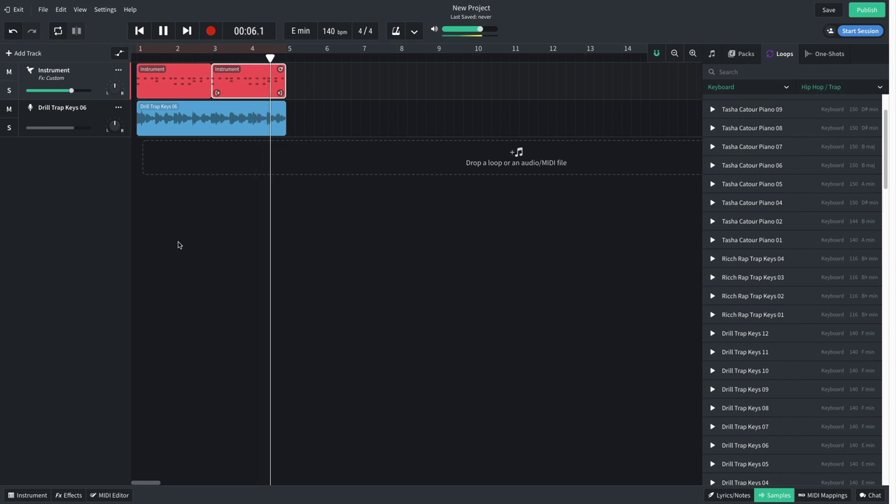
{"action": "key", "text": "space"}
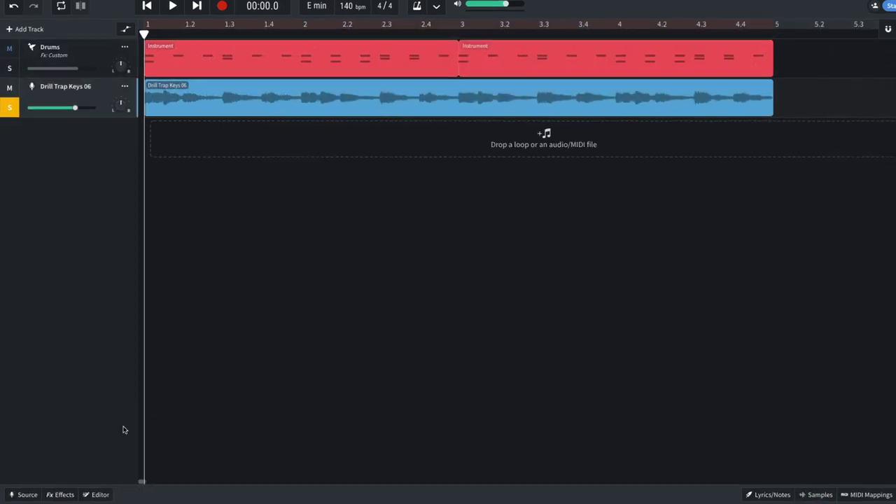
Add a Multi Filter set to Highpass on the Drill Trap Keys 06 track and preview it.
{"action": "left_click", "coordinate": [61, 495]}
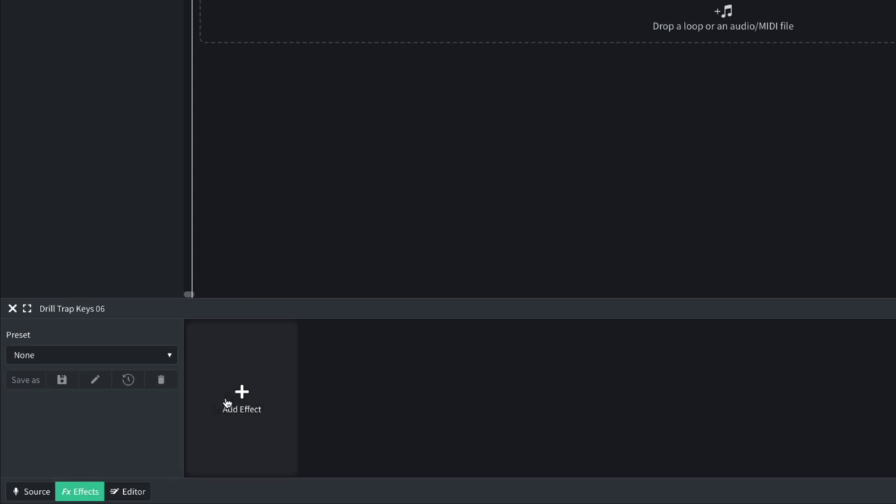
{"action": "left_click", "coordinate": [227, 404]}
{"action": "mouse_move", "coordinate": [284, 449]}
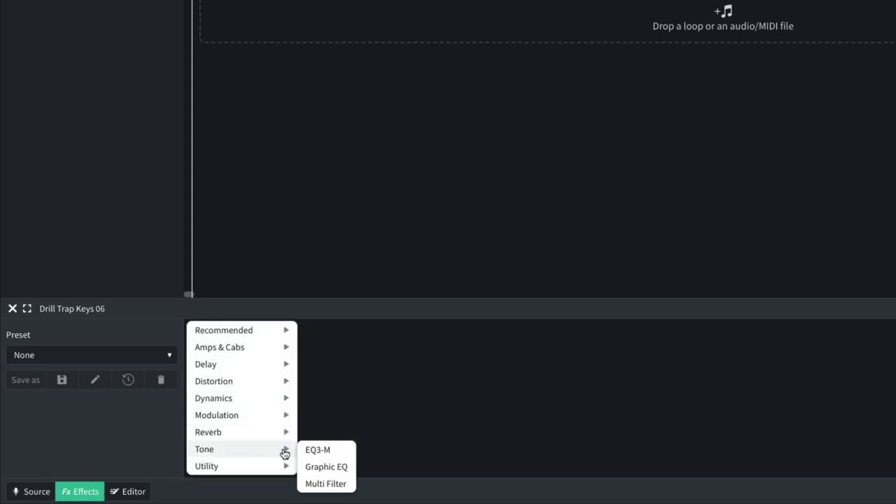
{"action": "left_click", "coordinate": [323, 483]}
{"action": "left_click", "coordinate": [254, 459]}
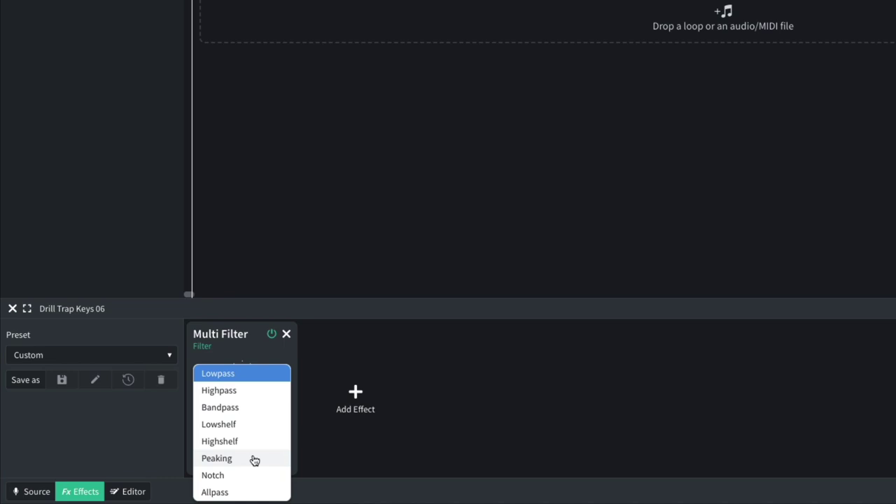
{"action": "left_click", "coordinate": [247, 391]}
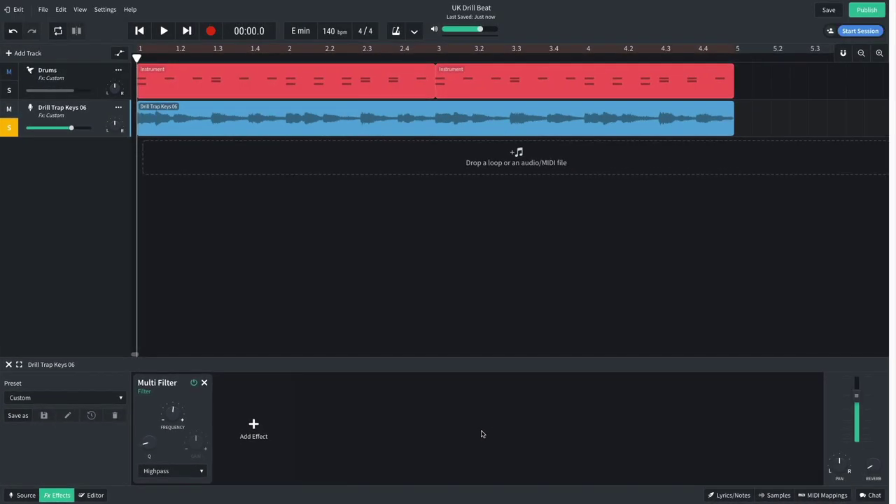
{"action": "key", "text": "space"}
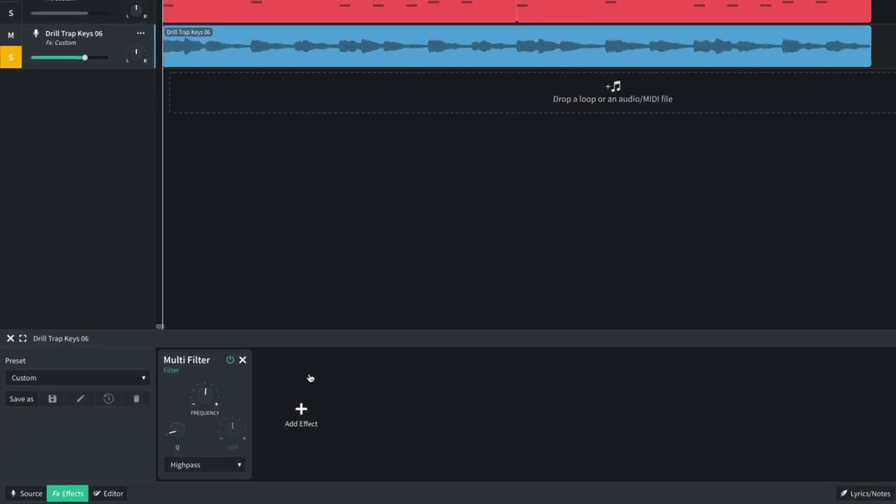
Add a second Multi Filter set to Lowpass and play back the filtered keys.
{"action": "left_click", "coordinate": [253, 427]}
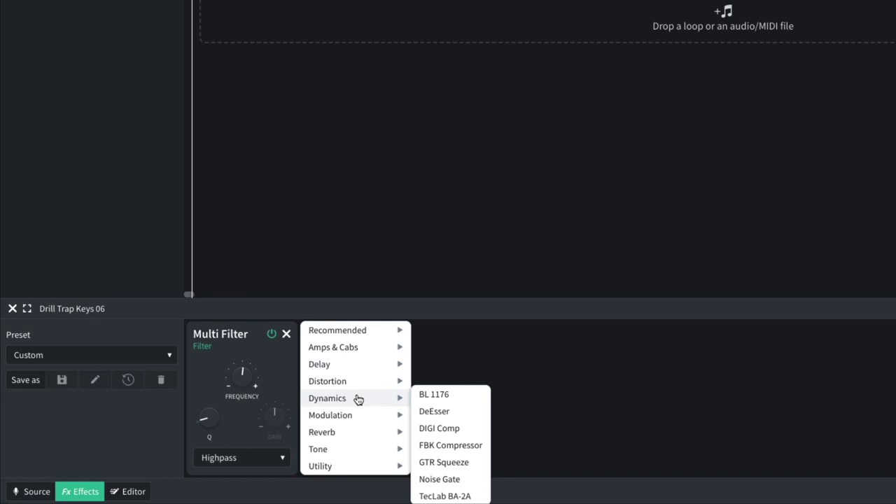
{"action": "mouse_move", "coordinate": [258, 464]}
{"action": "left_click", "coordinate": [440, 483]}
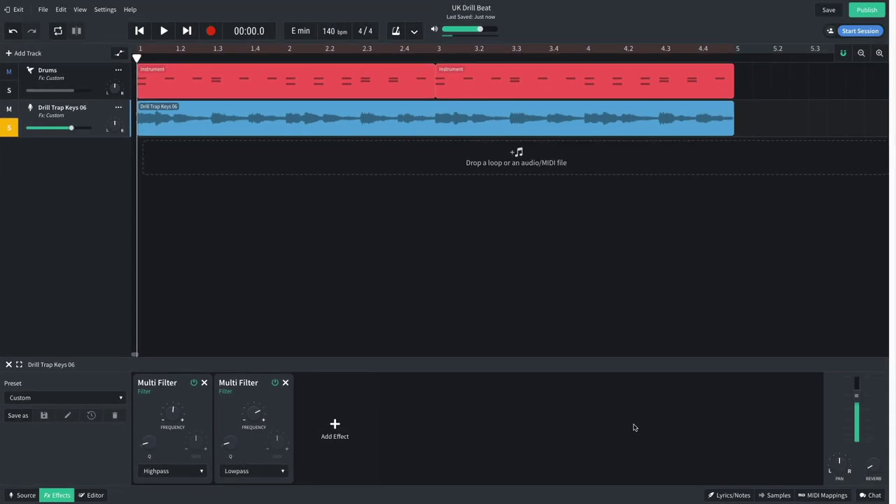
{"action": "key", "text": "space"}
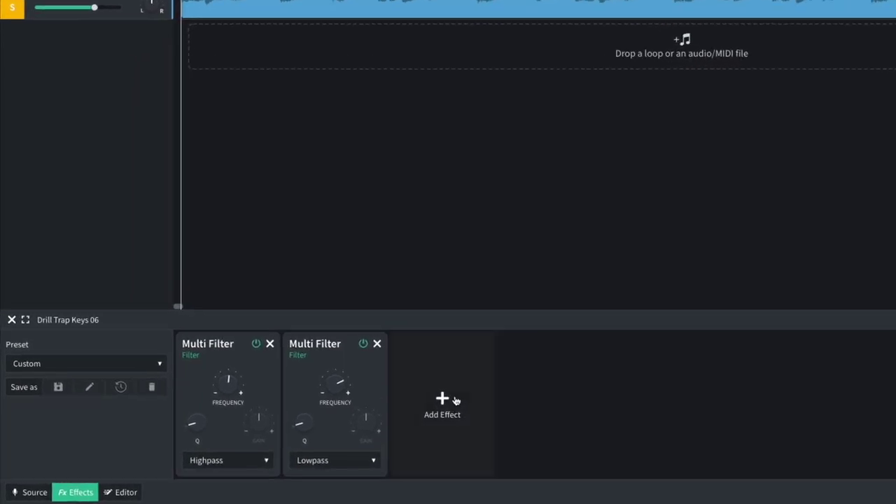
Add the VibeToo modulation effect after the two filters and preview the keys.
{"action": "left_click", "coordinate": [334, 424]}
{"action": "mouse_move", "coordinate": [338, 427]}
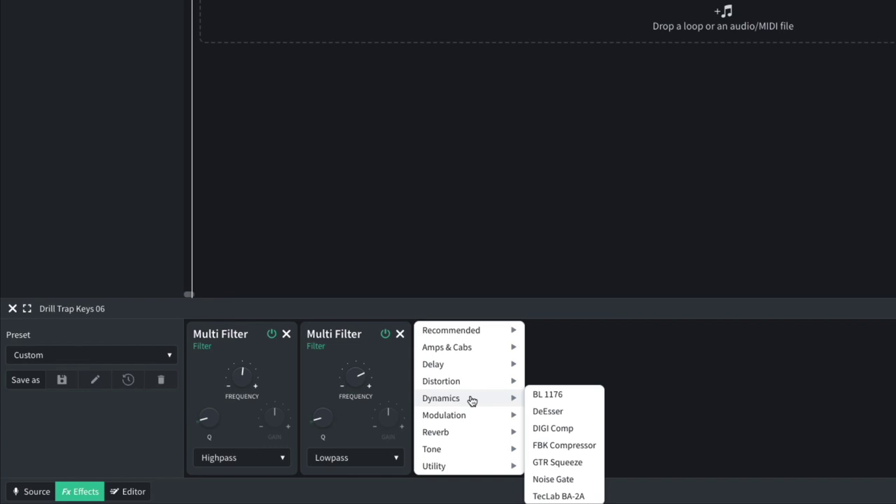
{"action": "mouse_move", "coordinate": [471, 421]}
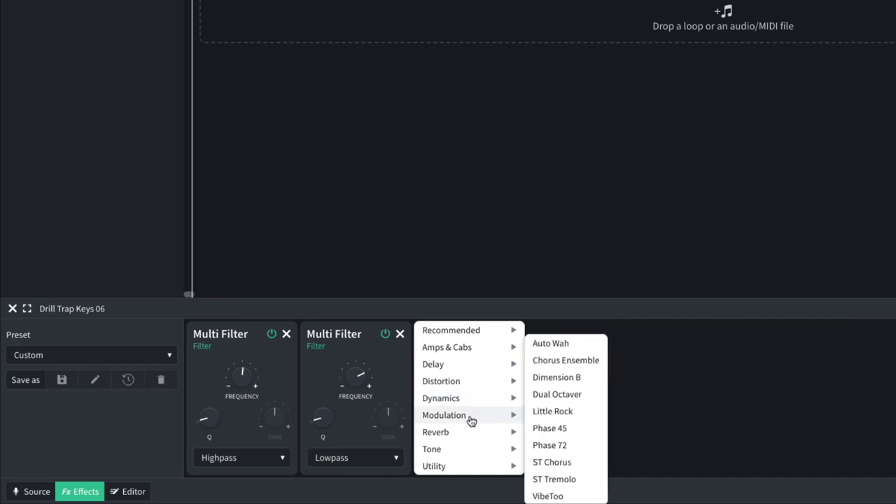
{"action": "left_click", "coordinate": [566, 498]}
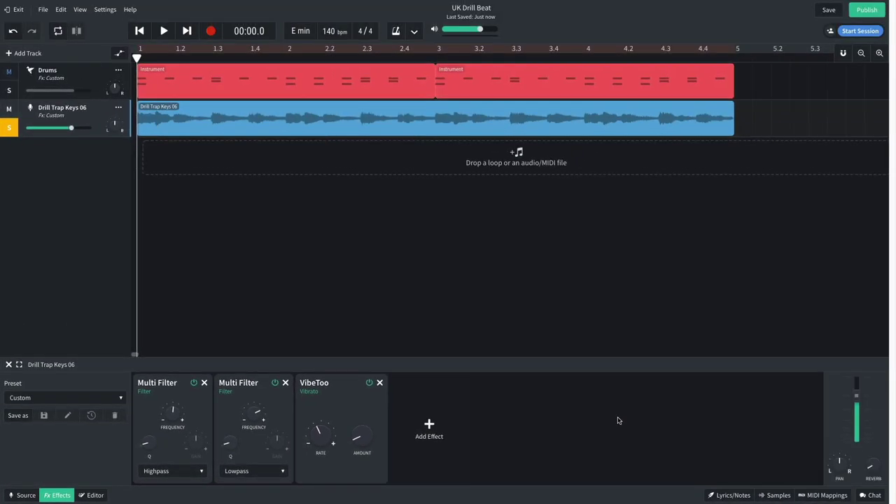
{"action": "key", "text": "space"}
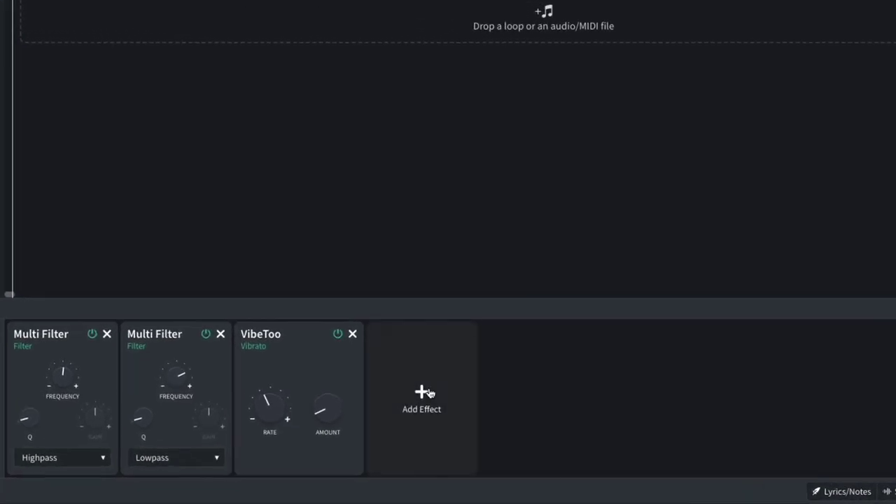
Add an ST Chorus at the end of the keys effects chain and preview it.
{"action": "left_click", "coordinate": [430, 423]}
{"action": "mouse_move", "coordinate": [427, 418]}
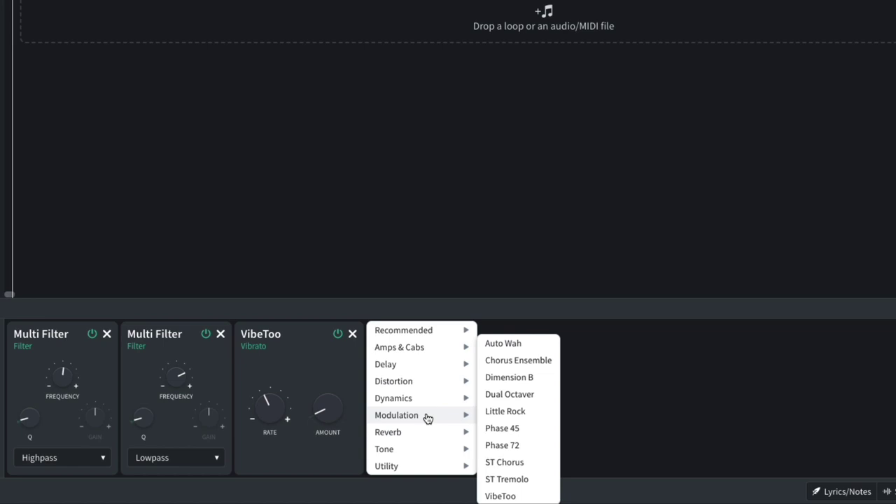
{"action": "left_click", "coordinate": [508, 463]}
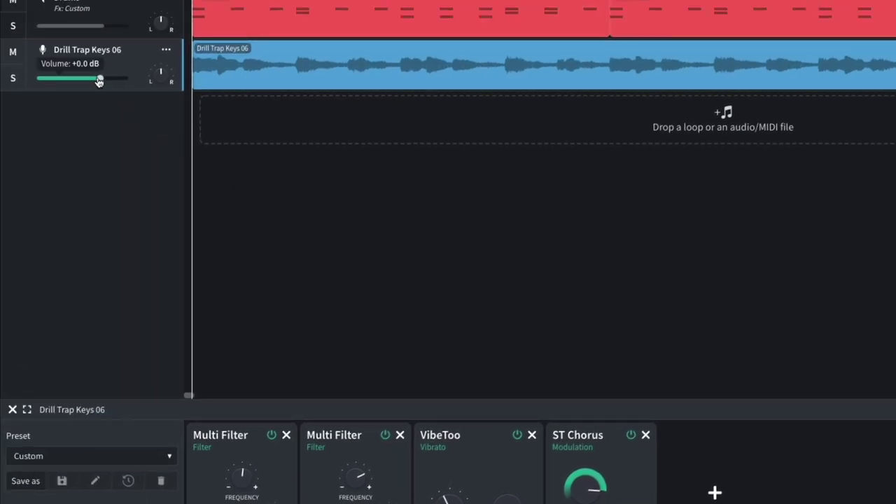
{"action": "key", "text": "space"}
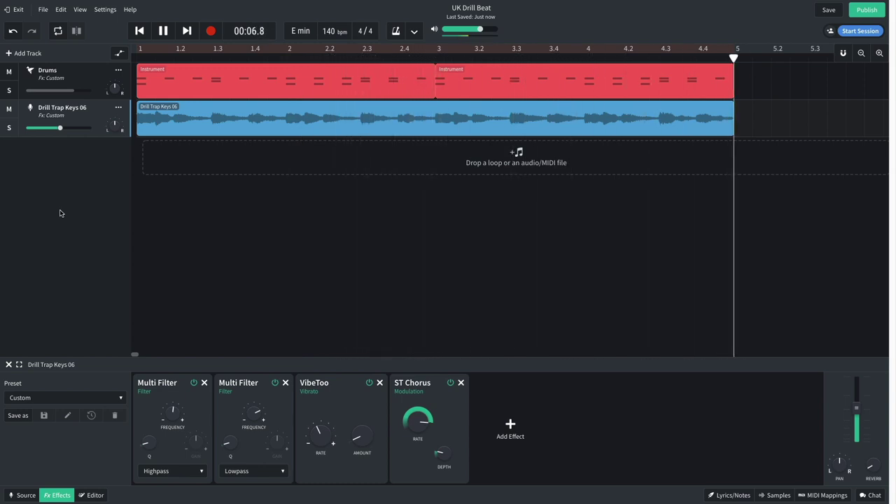
Add an instrument track using the Synth Bass preset 808 Saturated Bass, then play the beat.
{"action": "left_click", "coordinate": [251, 309]}
{"action": "left_click", "coordinate": [26, 53]}
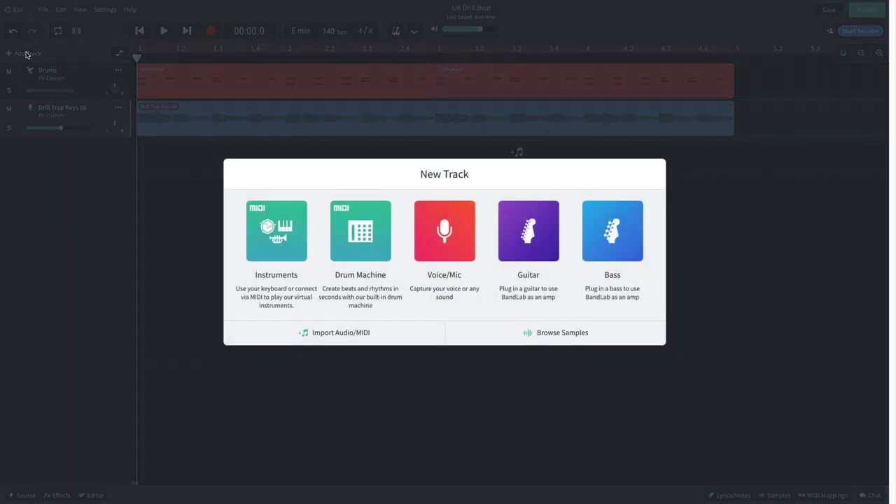
{"action": "left_click", "coordinate": [268, 253]}
{"action": "left_click", "coordinate": [23, 492]}
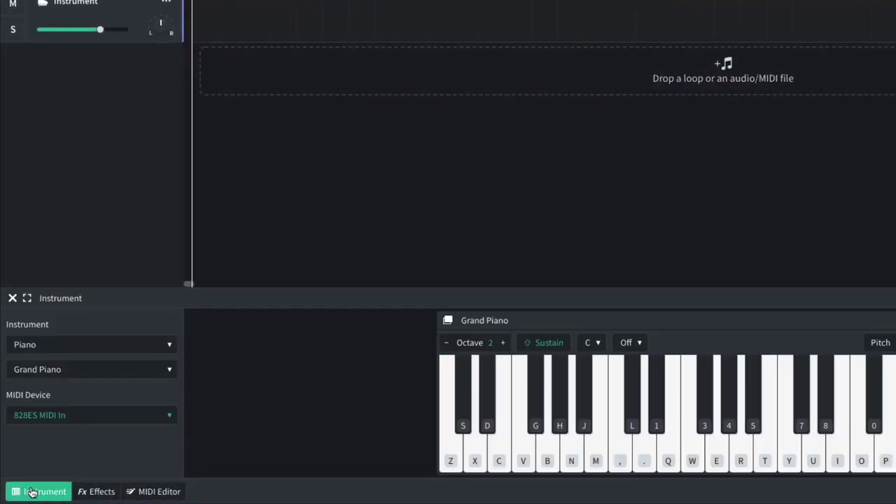
{"action": "left_click", "coordinate": [63, 347]}
{"action": "left_click", "coordinate": [70, 396]}
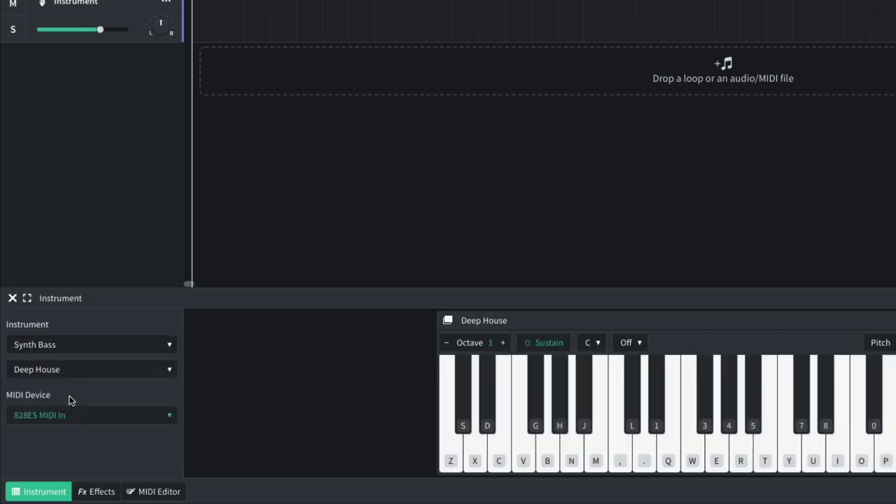
{"action": "left_click", "coordinate": [91, 373]}
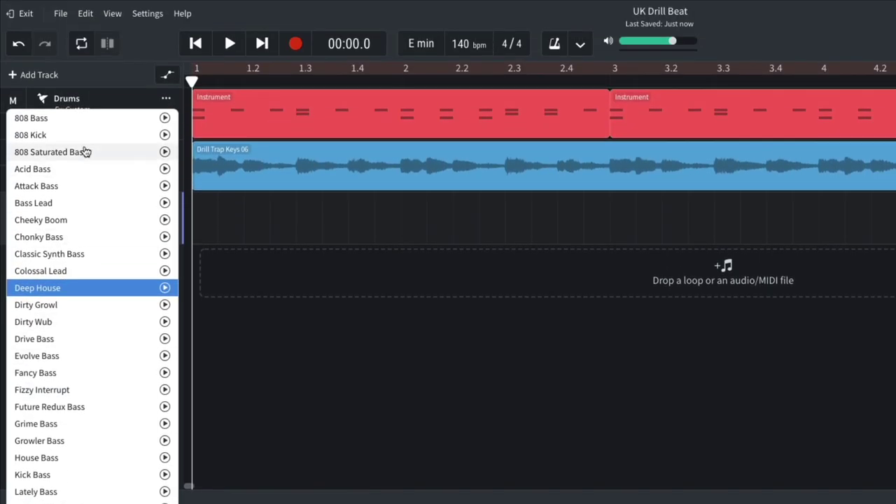
{"action": "left_click", "coordinate": [82, 150]}
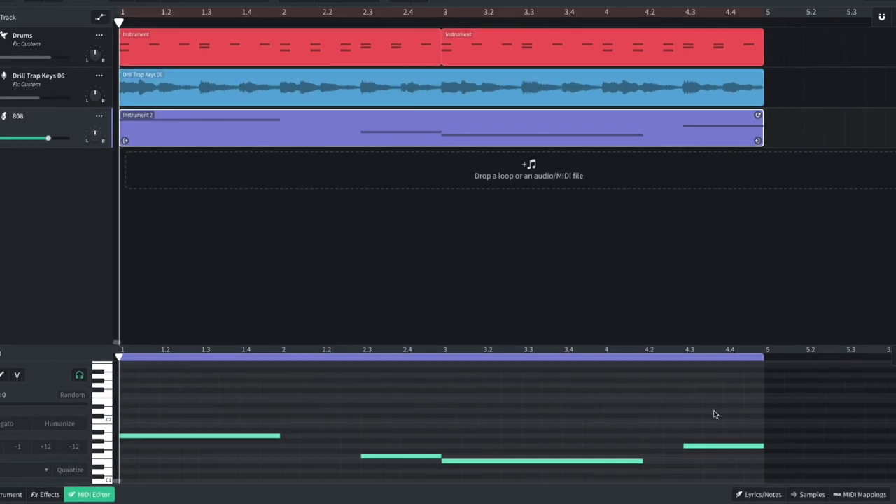
{"action": "key", "text": "space"}
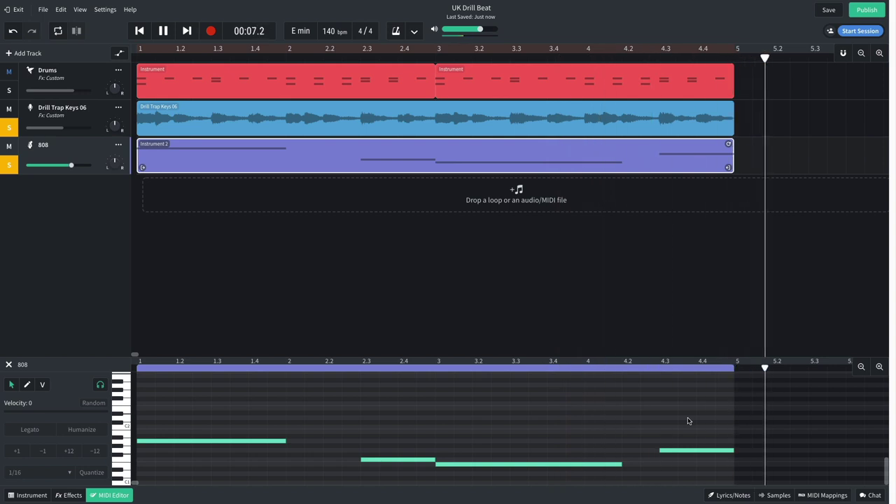
Put a BL Driver distortion on the 808 track and play the beat to hear it.
{"action": "key", "text": "space"}
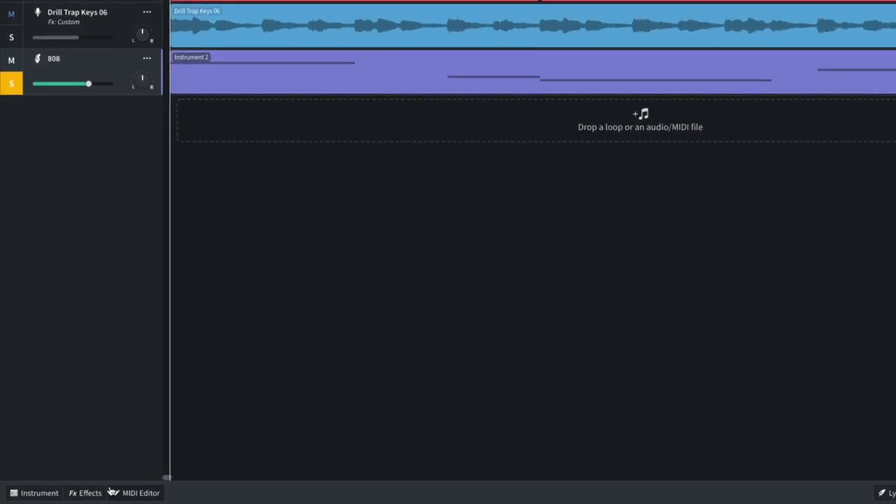
{"action": "left_click", "coordinate": [76, 495]}
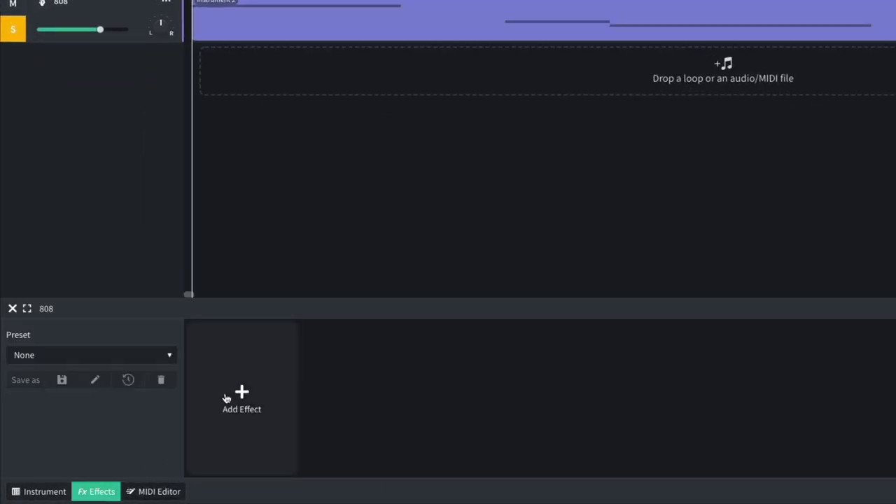
{"action": "left_click", "coordinate": [225, 399]}
{"action": "mouse_move", "coordinate": [262, 385]}
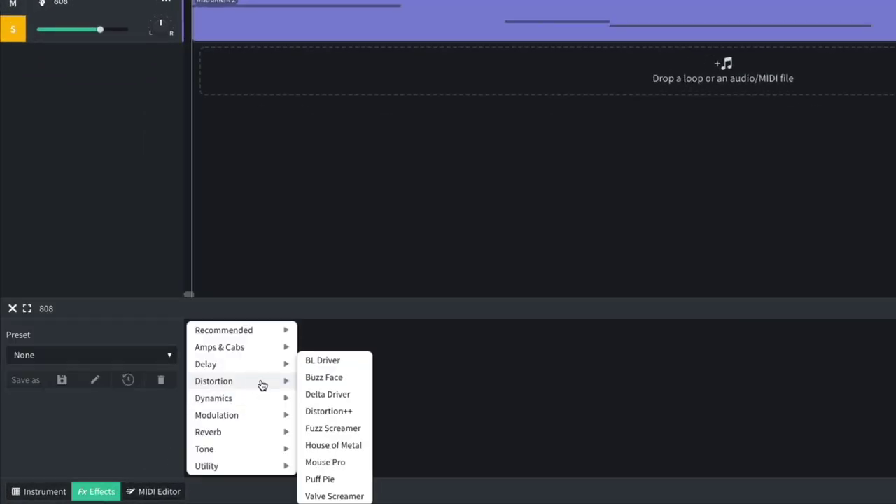
{"action": "left_click", "coordinate": [324, 361]}
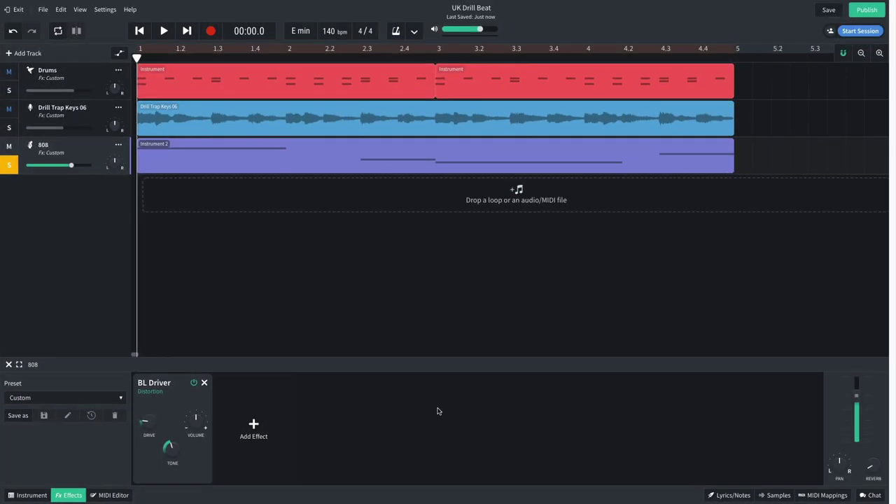
{"action": "key", "text": "space"}
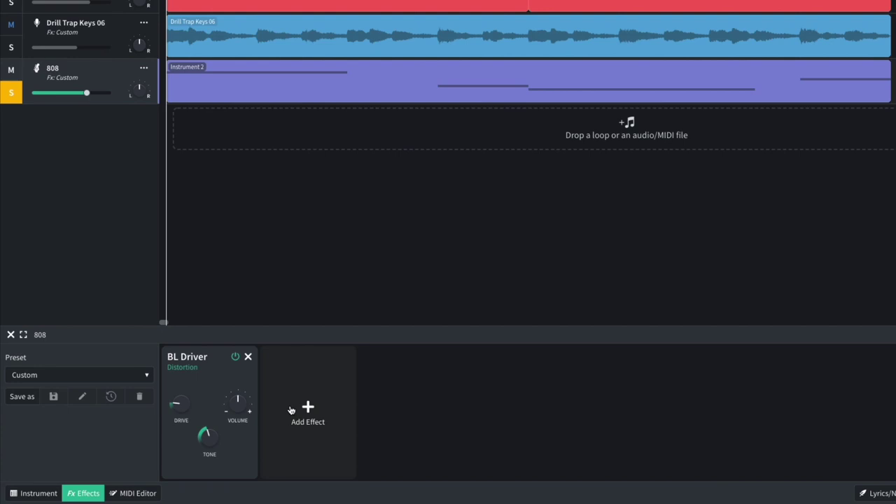
Add a lowpass Multi Filter around 173 Hz after BL Driver on the 808 and audition it.
{"action": "left_click", "coordinate": [252, 426]}
{"action": "mouse_move", "coordinate": [234, 428]}
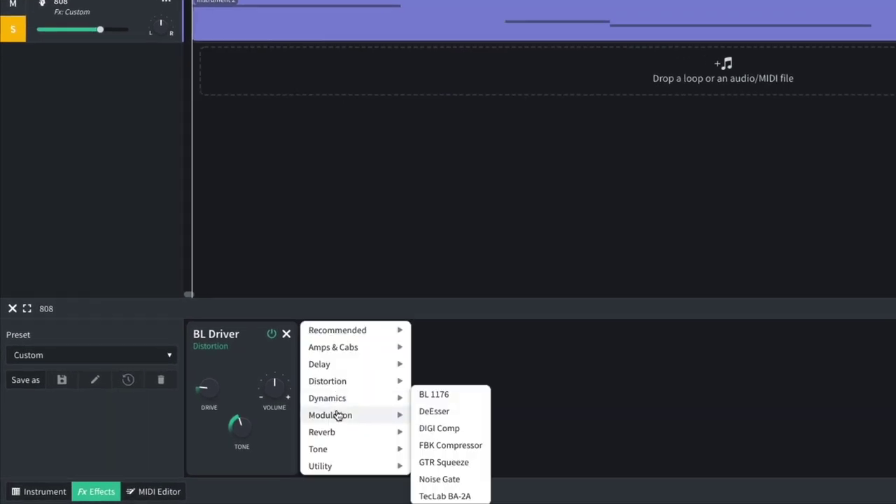
{"action": "mouse_move", "coordinate": [344, 454]}
{"action": "left_click", "coordinate": [435, 483]}
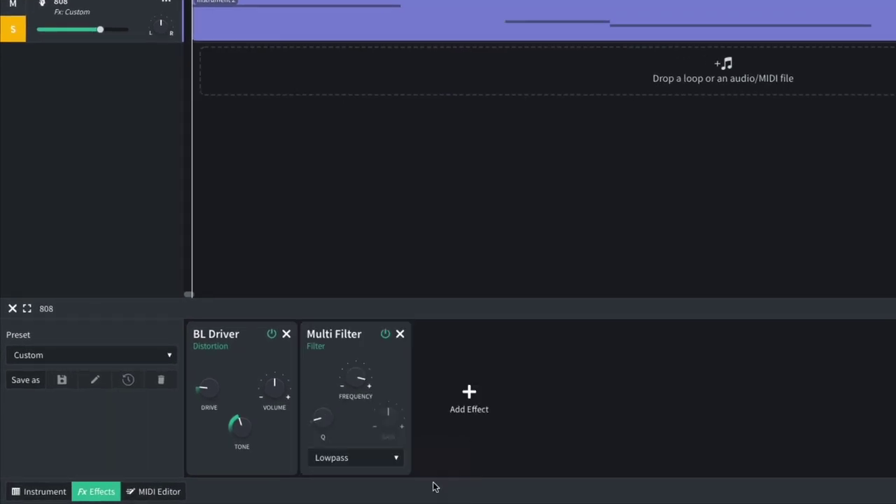
{"action": "mouse_move", "coordinate": [358, 375]}
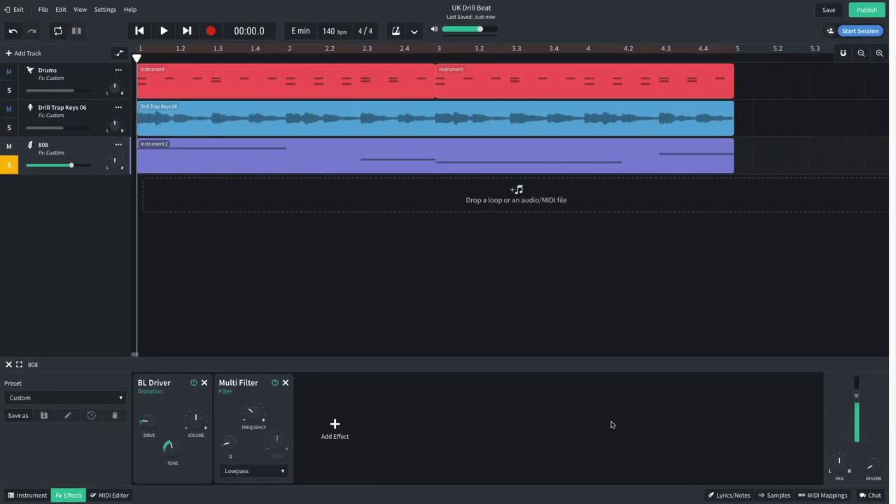
{"action": "key", "text": "space"}
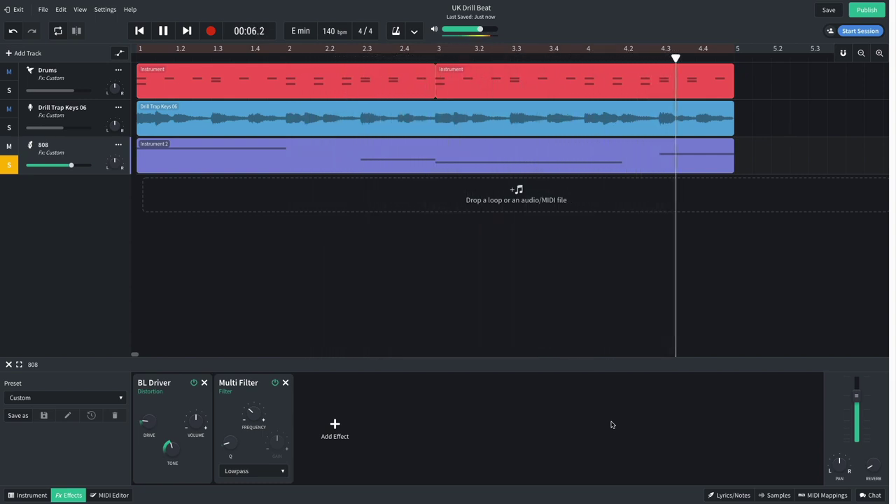
{"action": "key", "text": "space"}
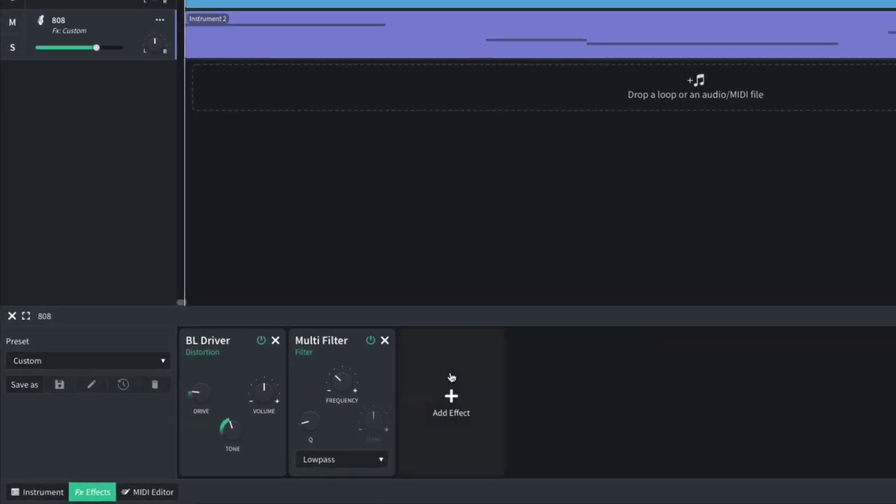
Add a BL 1176 compressor at a 4:1 ratio to the 808 and play the beat.
{"action": "left_click", "coordinate": [335, 427]}
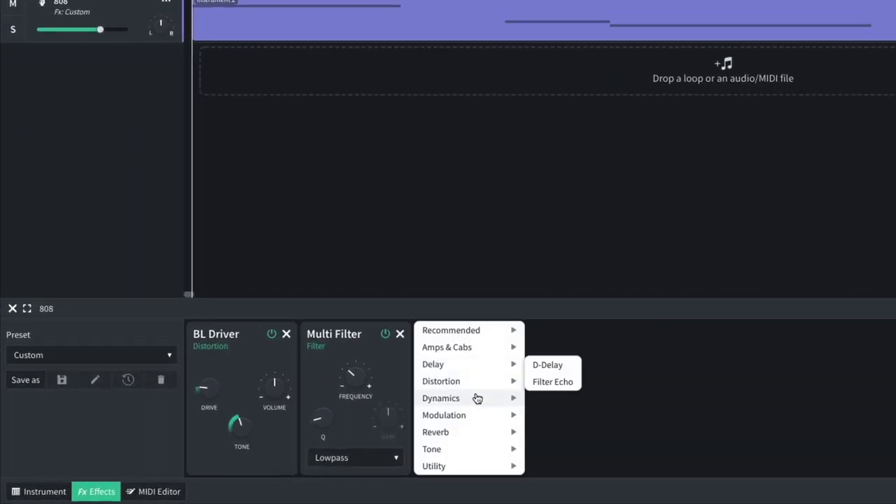
{"action": "mouse_move", "coordinate": [340, 428]}
{"action": "left_click", "coordinate": [552, 394]}
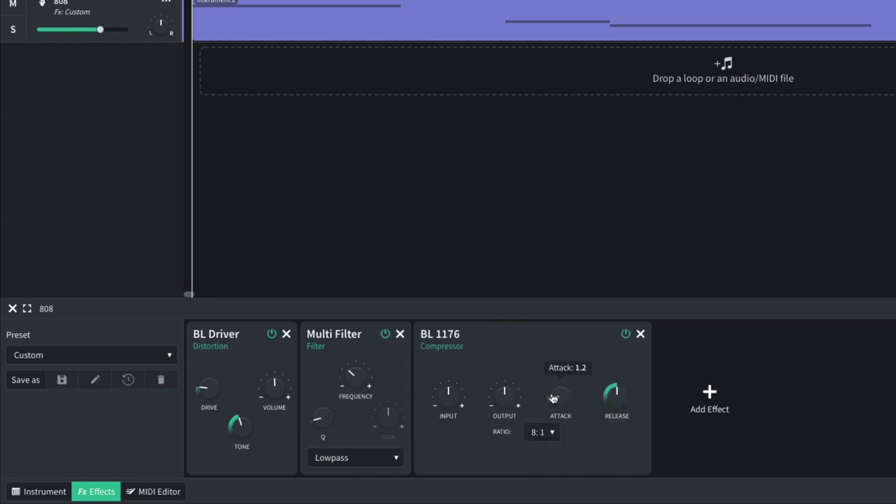
{"action": "left_click", "coordinate": [542, 432]}
{"action": "left_click", "coordinate": [541, 424]}
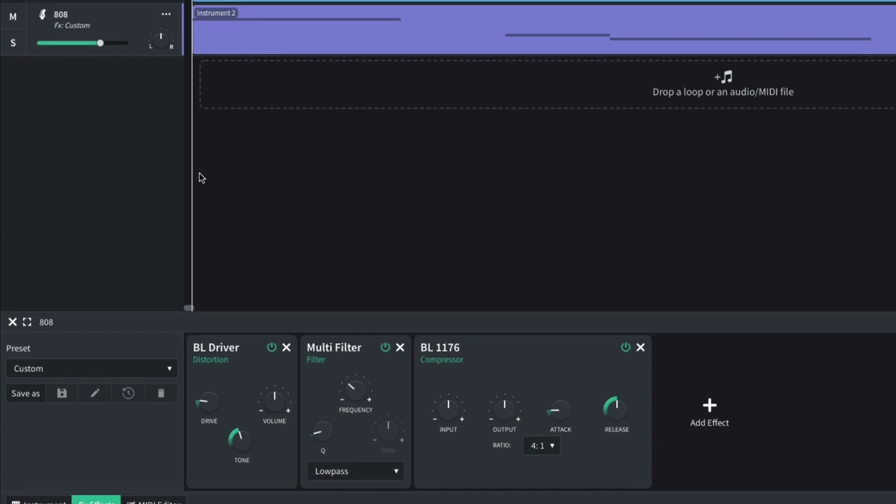
{"action": "mouse_move", "coordinate": [102, 33]}
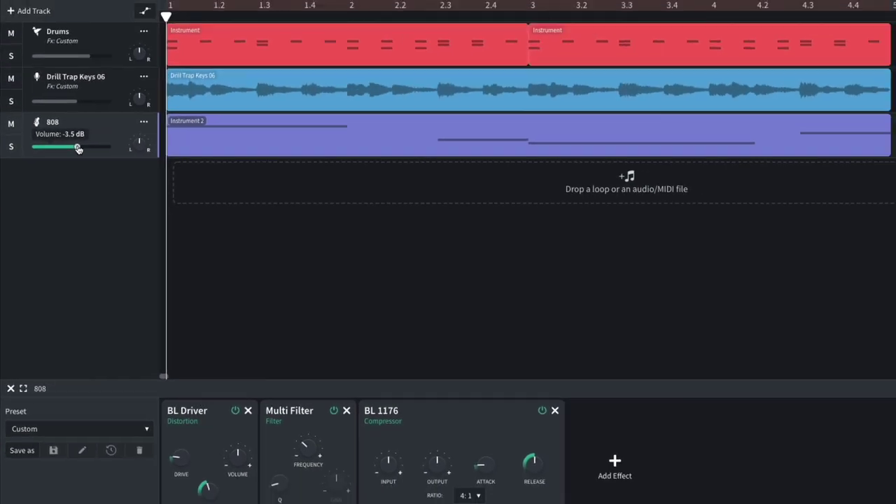
{"action": "key", "text": "space"}
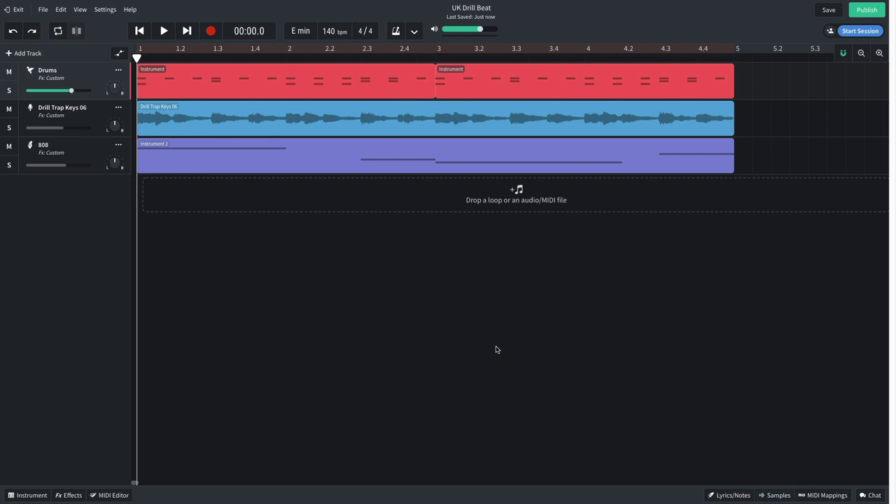
{"action": "left_click", "coordinate": [771, 496]}
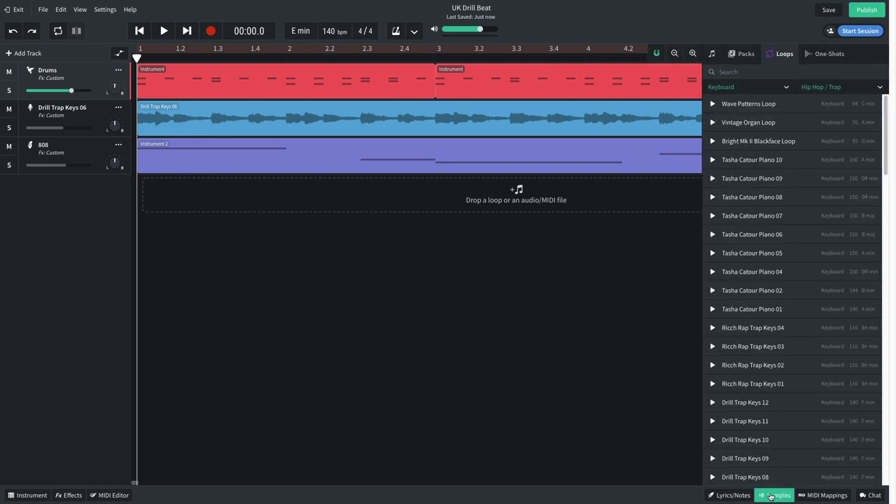
{"action": "left_click", "coordinate": [776, 90]}
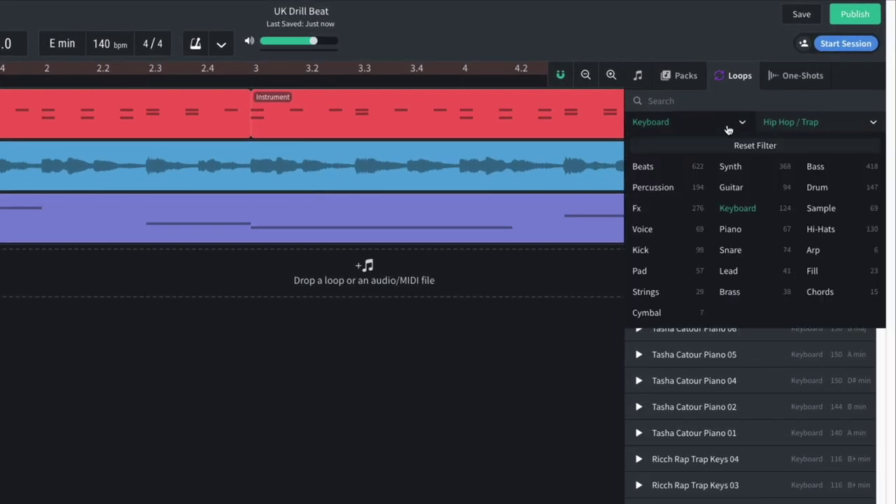
{"action": "left_click", "coordinate": [729, 150]}
{"action": "left_click", "coordinate": [788, 123]}
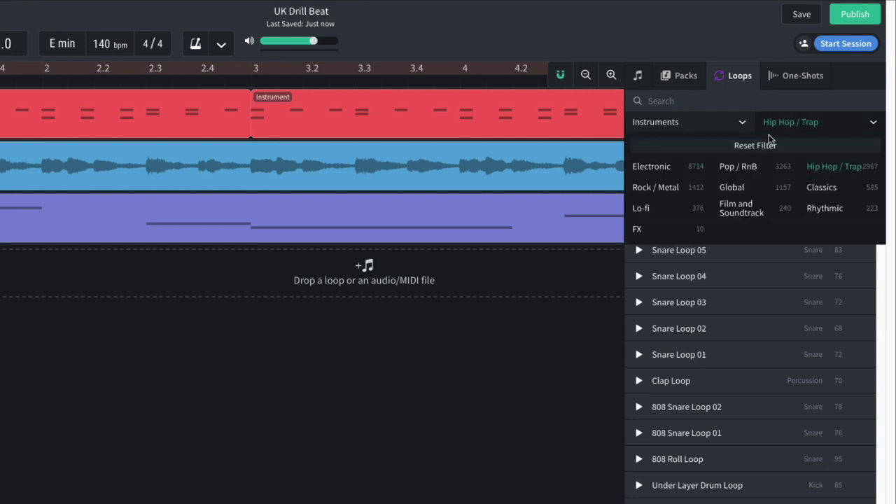
{"action": "left_click", "coordinate": [762, 151]}
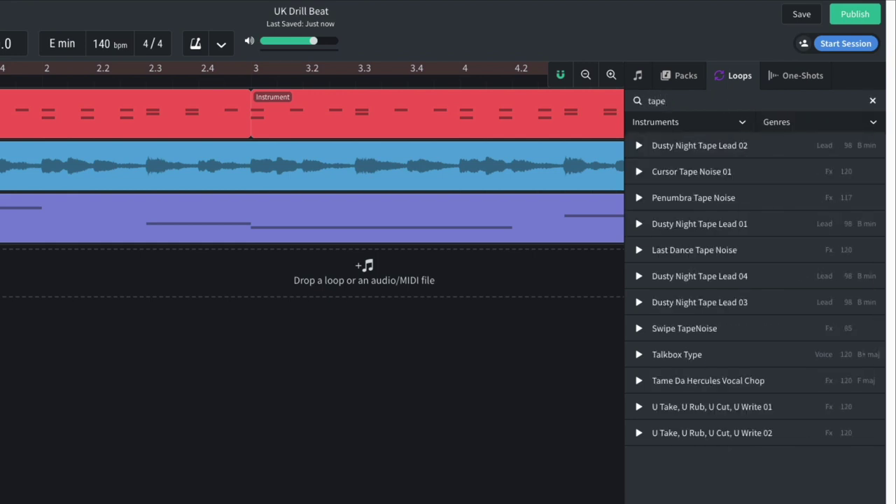
{"action": "left_click_drag", "start_coordinate": [696, 168], "coordinate": [192, 197]}
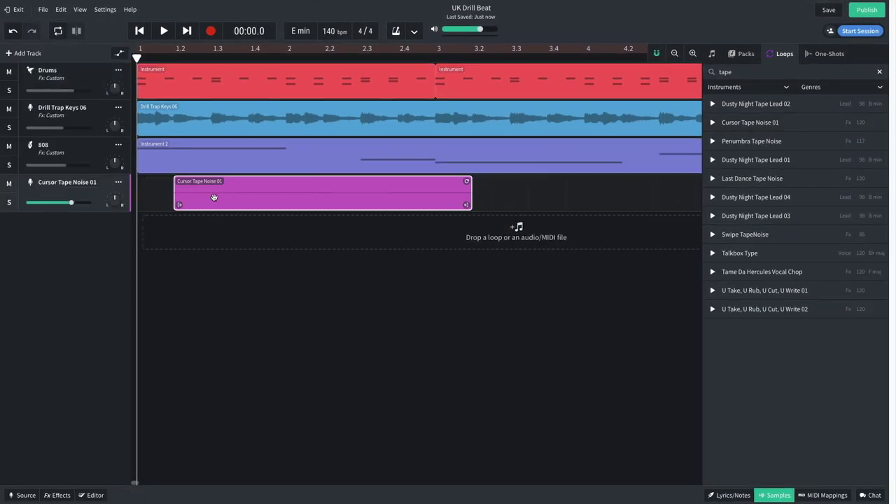
{"action": "left_click", "coordinate": [777, 496]}
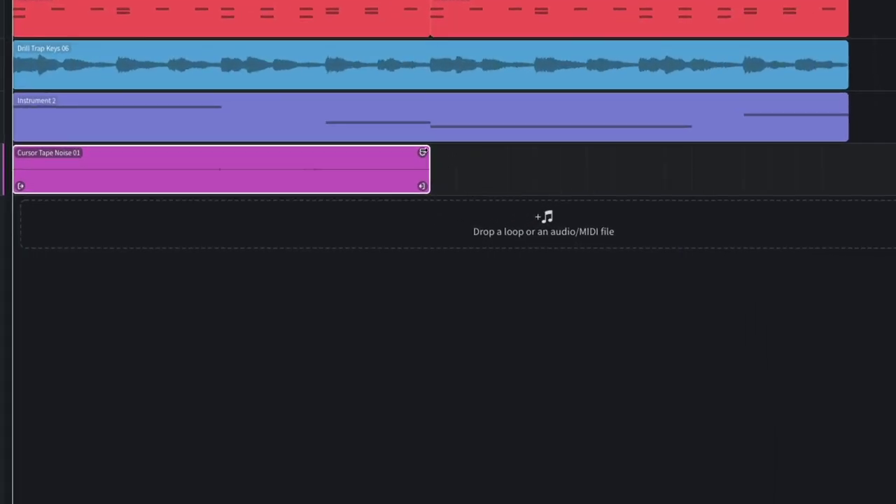
{"action": "left_click_drag", "start_coordinate": [423, 152], "coordinate": [841, 125]}
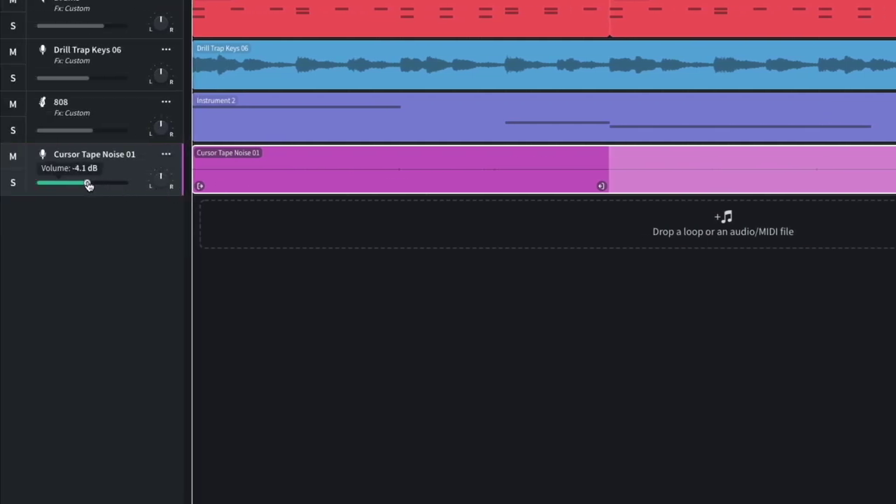
{"action": "key", "text": "space"}
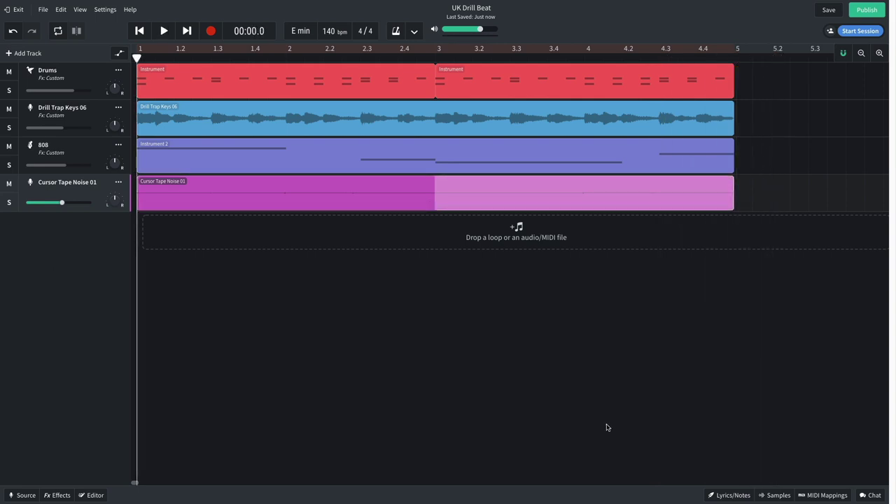
Drag the Voice, Hip Hop / Trap loop Vocal Filler Loop into a new track at bar 1.
{"action": "left_click", "coordinate": [773, 496]}
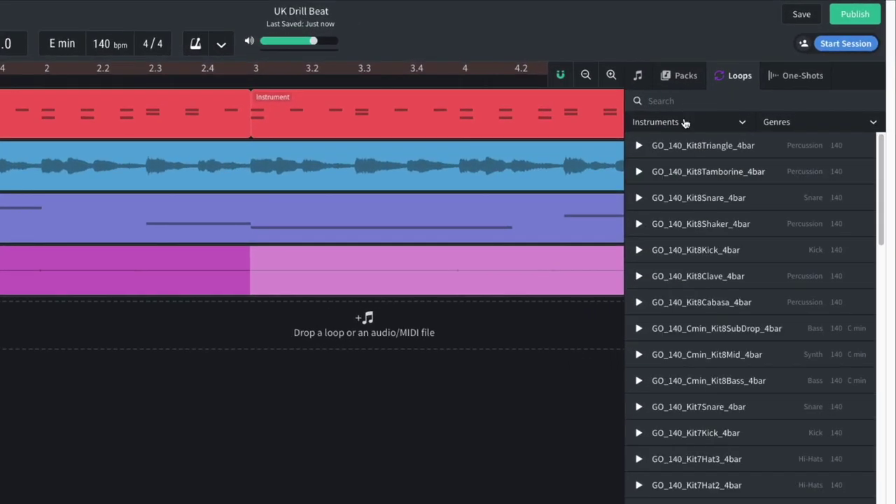
{"action": "left_click", "coordinate": [685, 123]}
{"action": "left_click", "coordinate": [657, 210]}
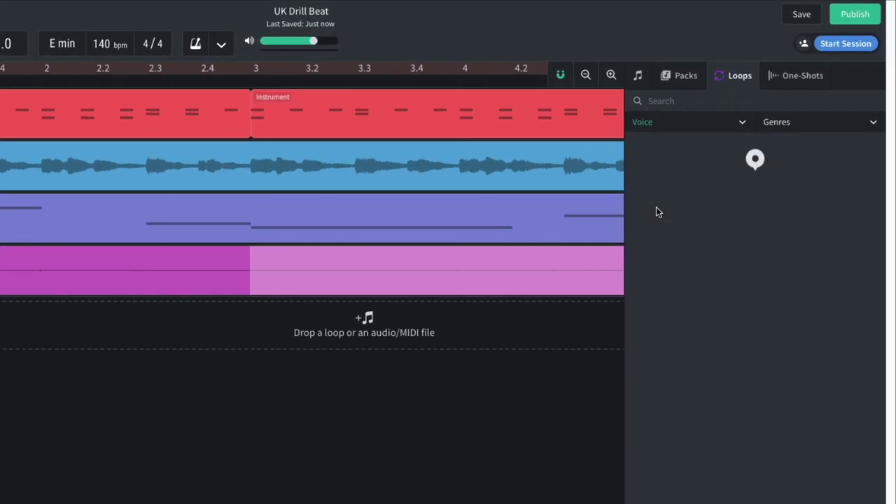
{"action": "left_click", "coordinate": [796, 124]}
{"action": "left_click", "coordinate": [824, 150]}
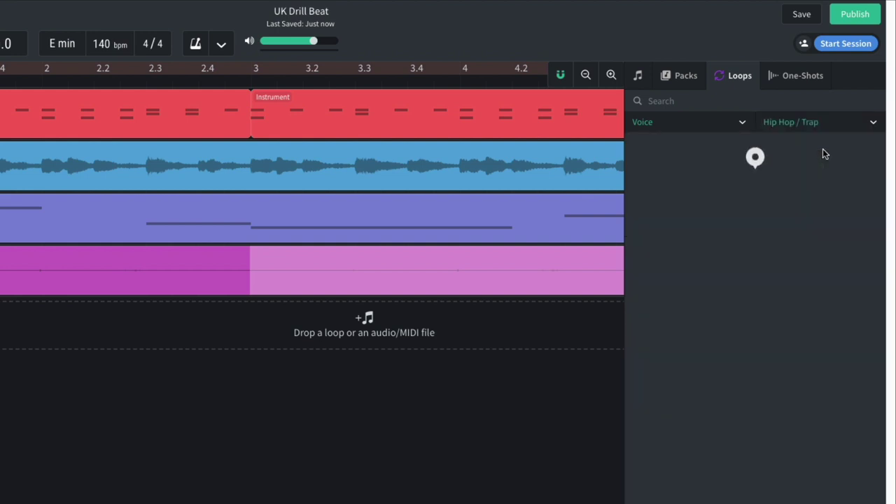
{"action": "left_click_drag", "start_coordinate": [723, 150], "coordinate": [0, 328]}
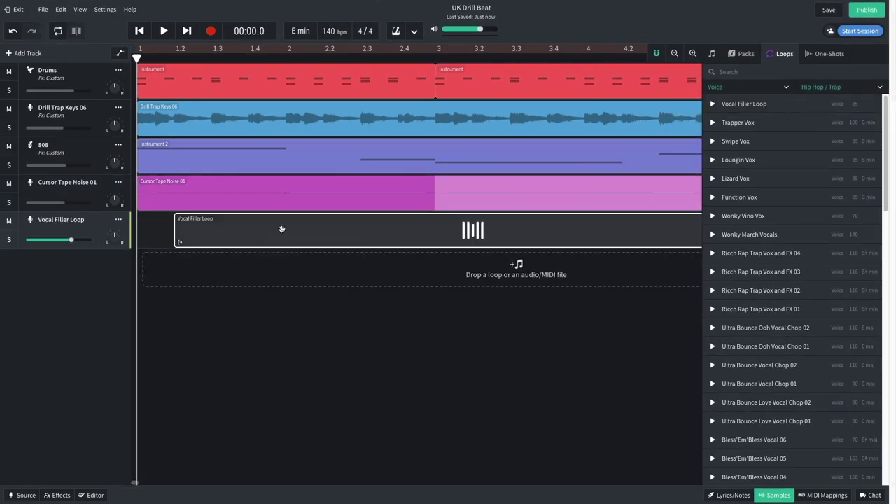
{"action": "left_click_drag", "start_coordinate": [282, 229], "coordinate": [229, 231]}
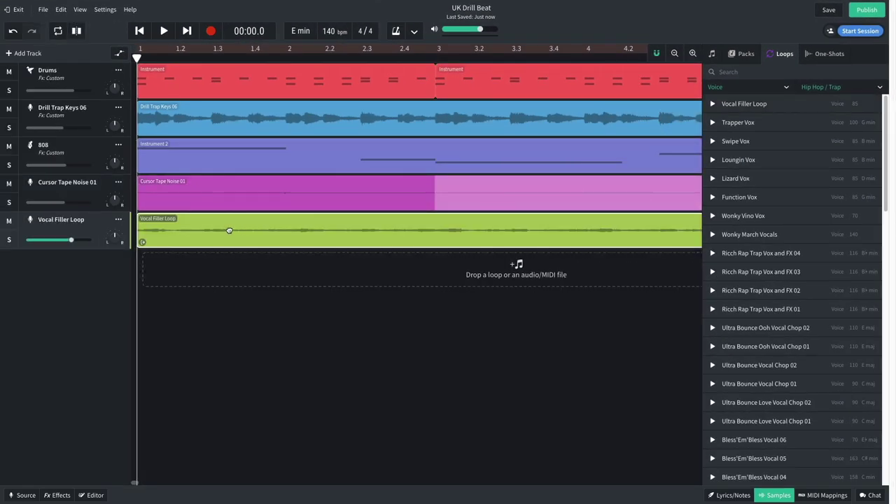
{"action": "left_click", "coordinate": [763, 495]}
{"action": "key", "text": "space"}
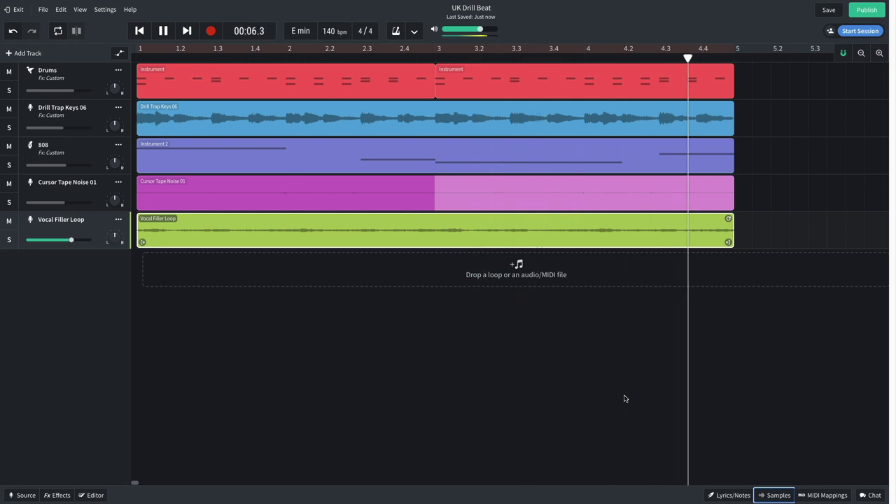
Add an 8:1 BL 1176 compressor to Vocal Filler Loop and lower its volume to about -6.8 dB.
{"action": "key", "text": "space"}
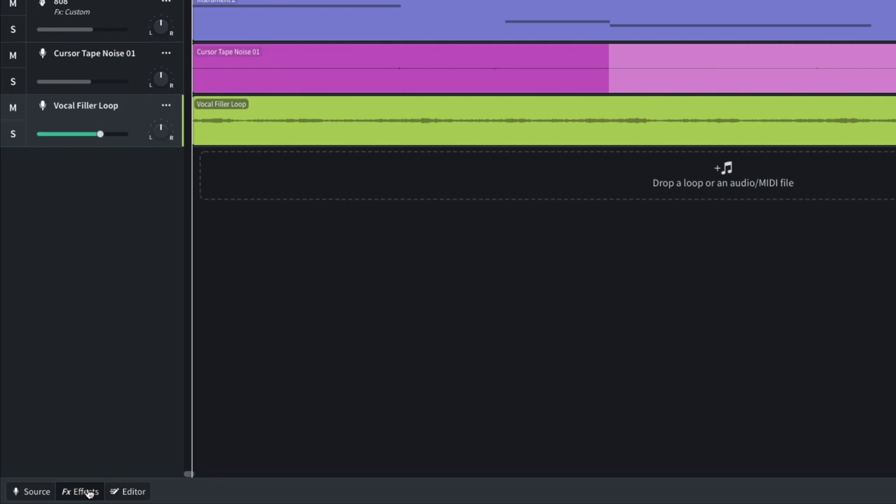
{"action": "left_click", "coordinate": [59, 495]}
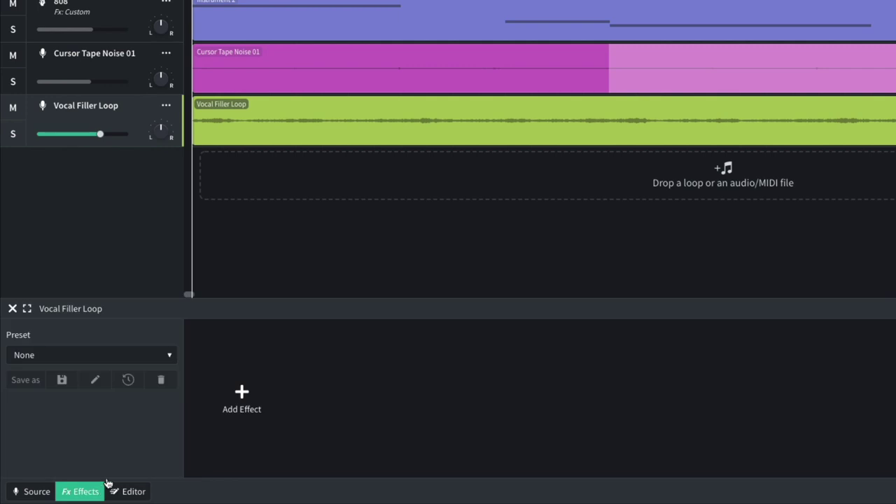
{"action": "left_click", "coordinate": [232, 400]}
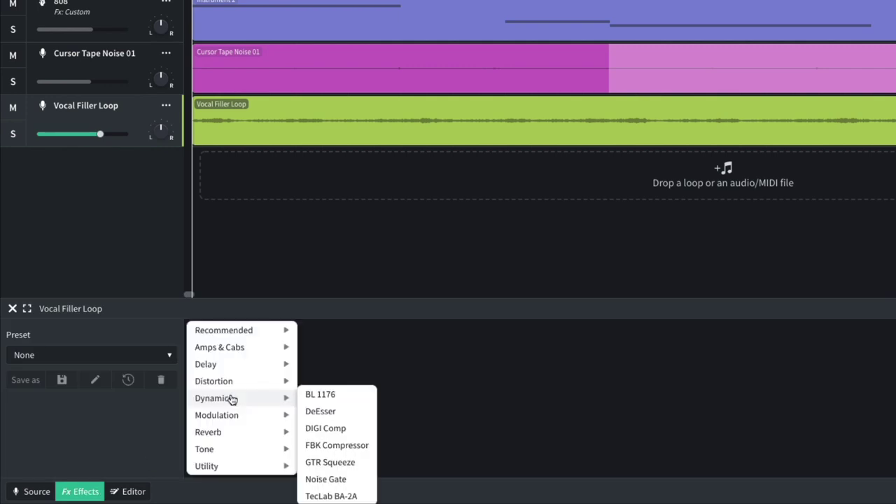
{"action": "left_click", "coordinate": [323, 397]}
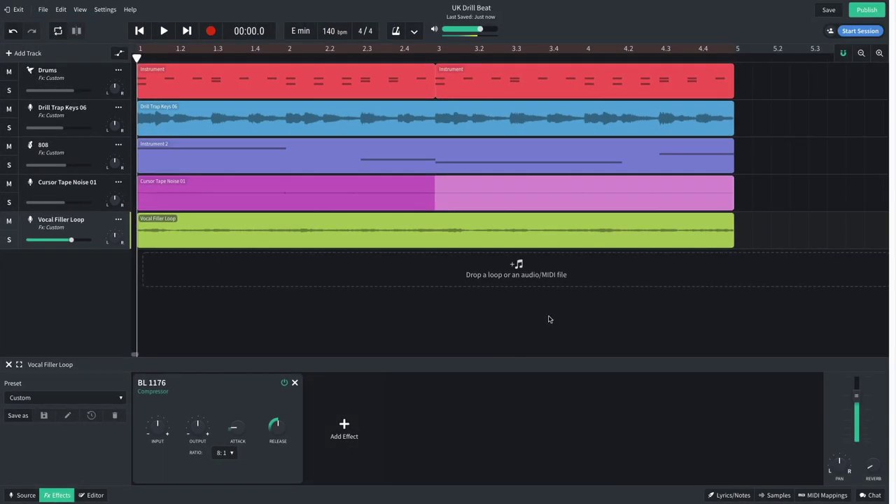
{"action": "key", "text": "space"}
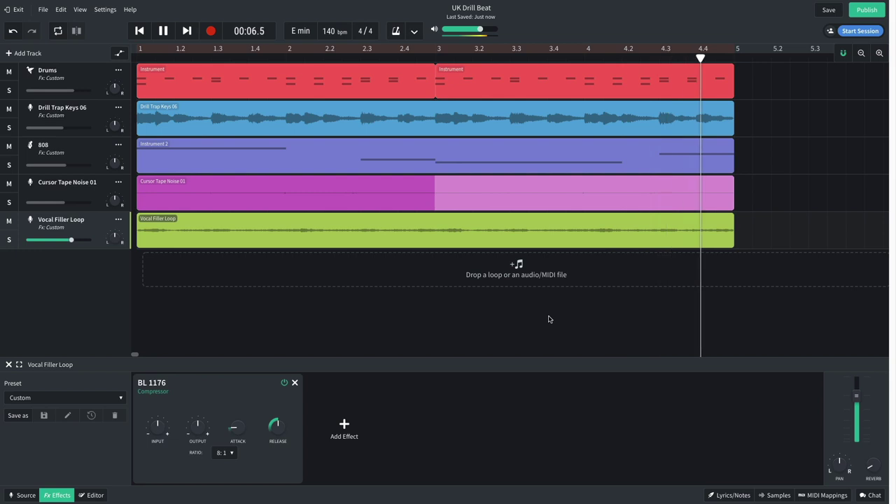
{"action": "key", "text": "space"}
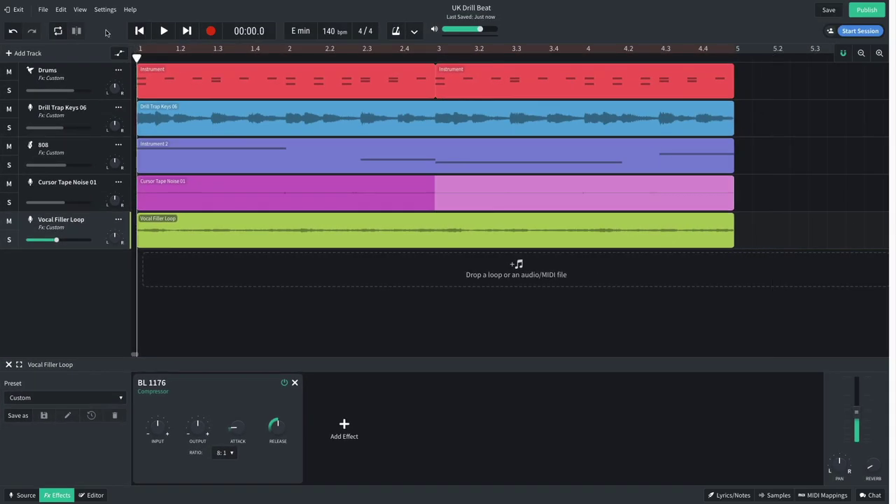
{"action": "key", "text": "space"}
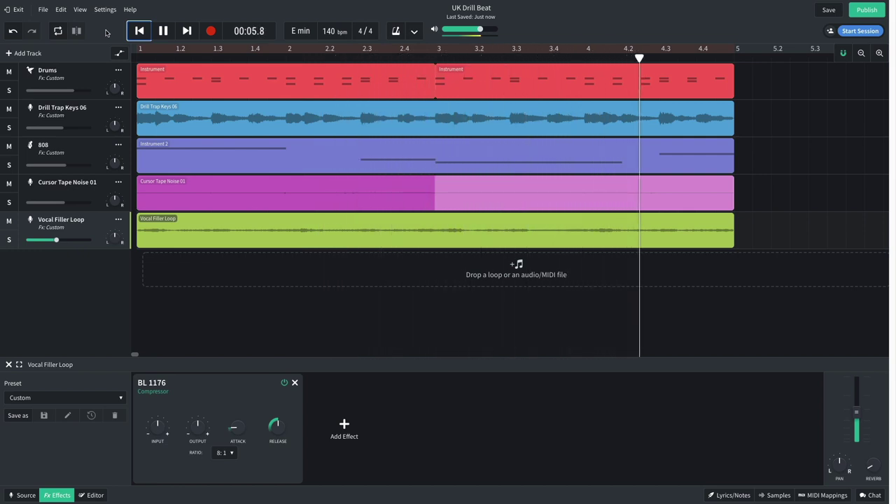
{"action": "key", "text": "space"}
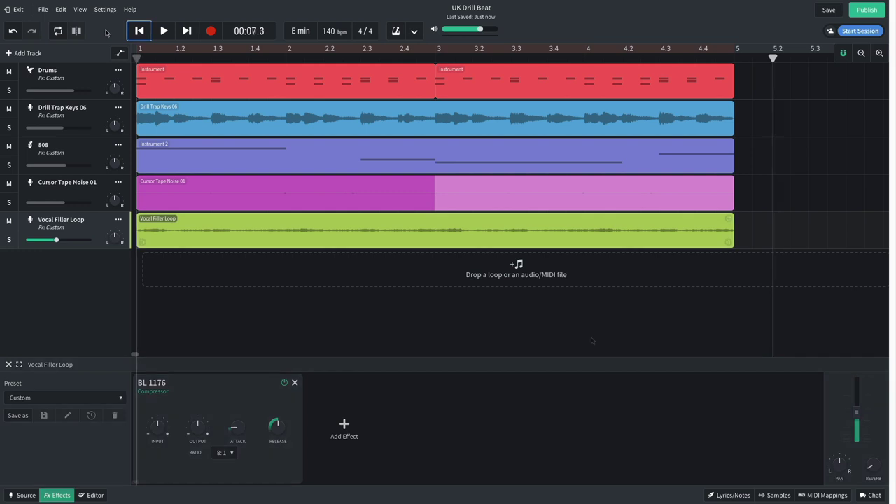
Split the vocal clip near bar 4.3 and delete the tail after the split.
{"action": "left_click", "coordinate": [591, 341]}
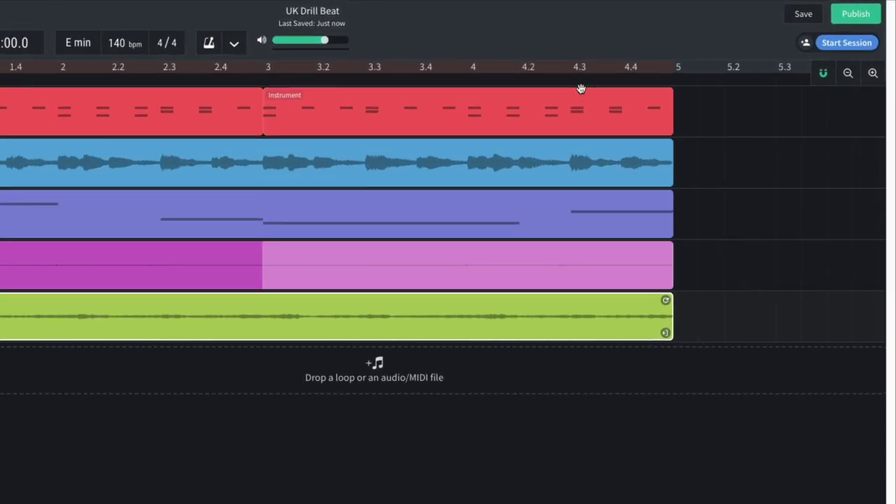
{"action": "left_click", "coordinate": [662, 210]}
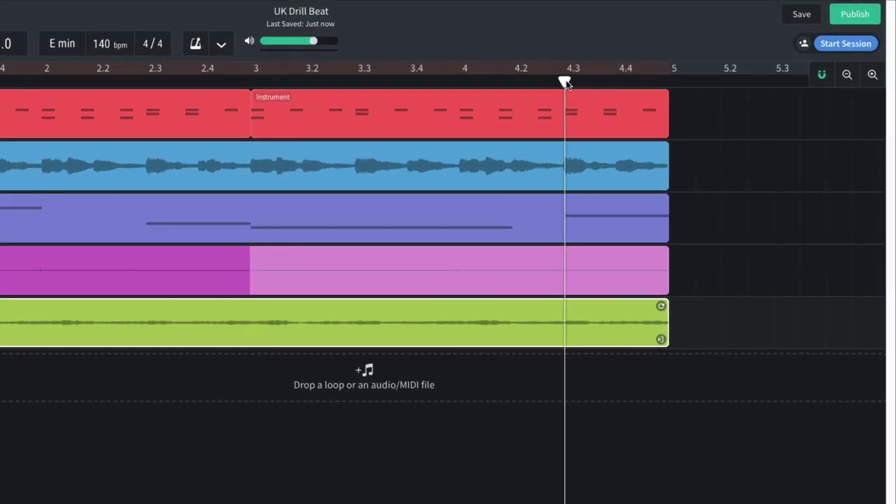
{"action": "key", "text": "ctrl+e"}
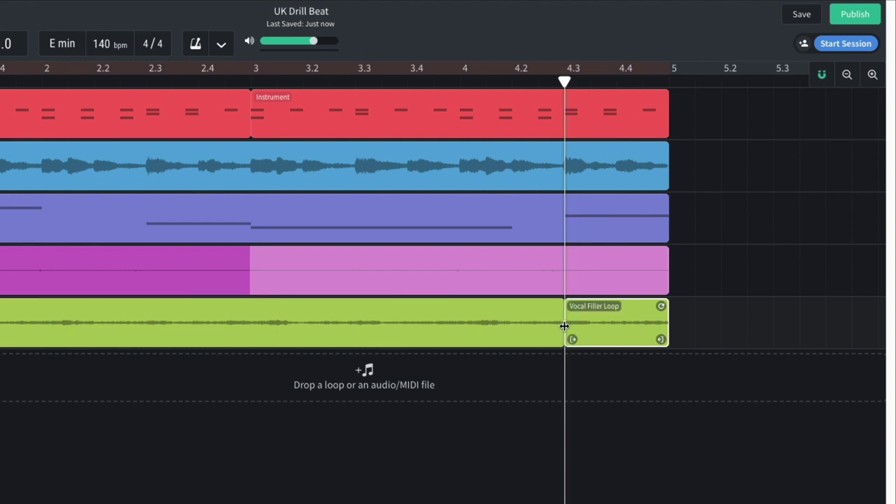
{"action": "key", "text": "Delete"}
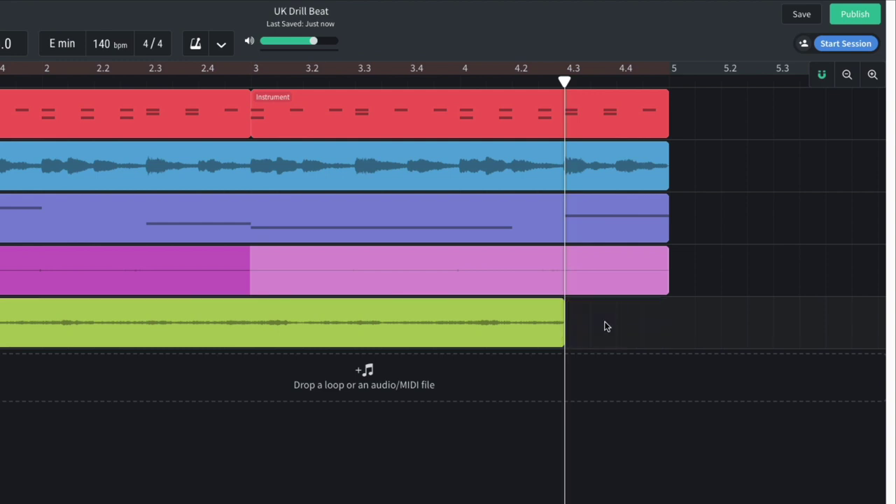
Split the vocal at bar 4, copy the short piece to fill up to bar 5, and play.
{"action": "left_click", "coordinate": [459, 85]}
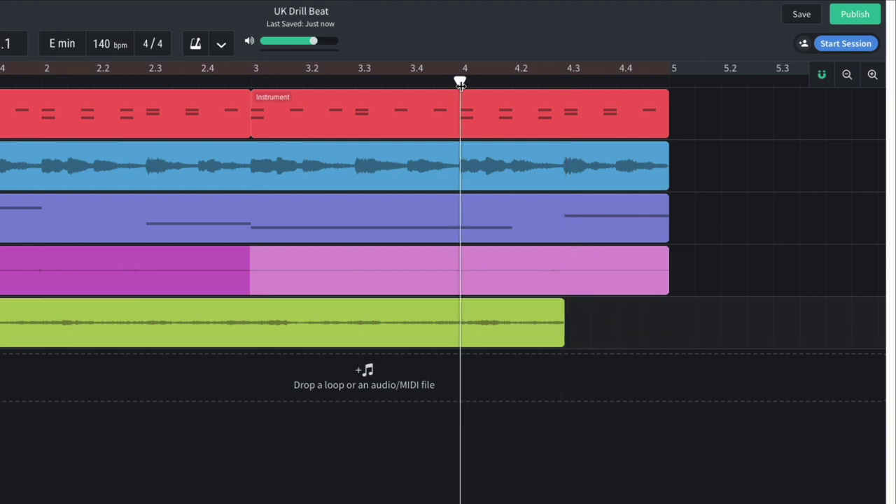
{"action": "left_click", "coordinate": [465, 323]}
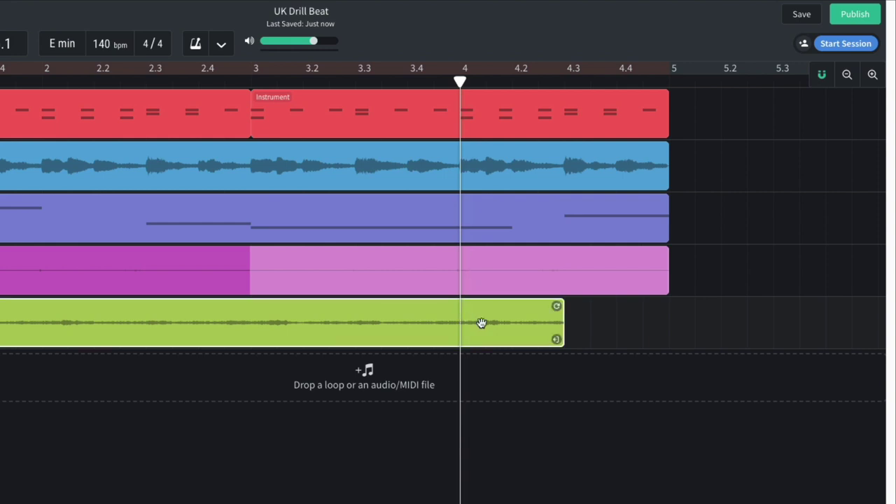
{"action": "key", "text": "ctrl+e"}
{"action": "left_click_drag", "start_coordinate": [503, 327], "coordinate": [609, 324]}
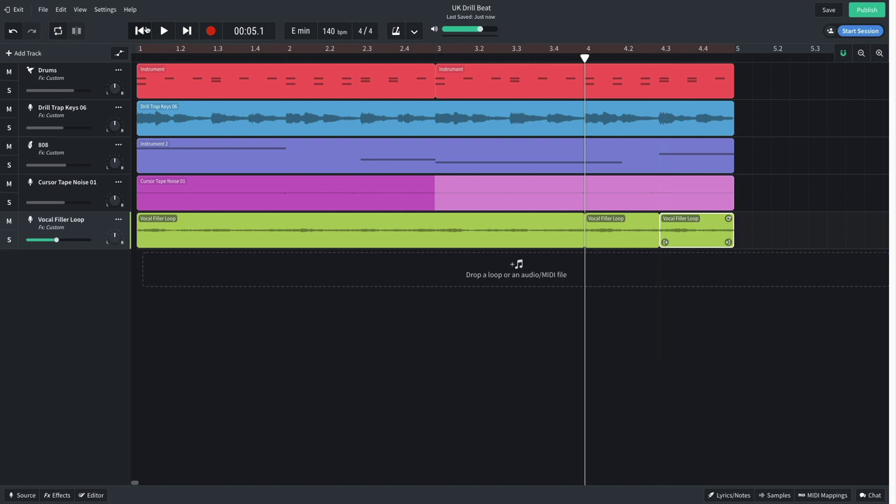
{"action": "left_click", "coordinate": [146, 29]}
{"action": "key", "text": "space"}
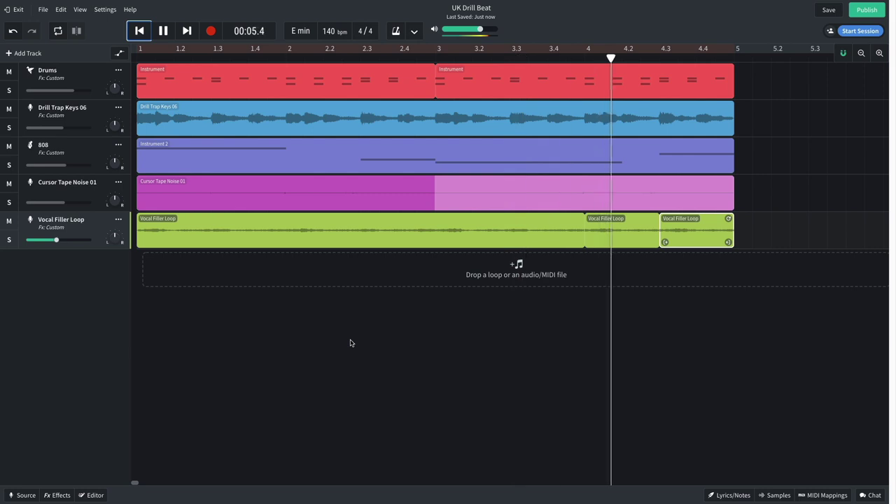
Play the full arrangement to bar 73 from the start, with the 808 and vocal sections placed.
{"action": "key", "text": "space"}
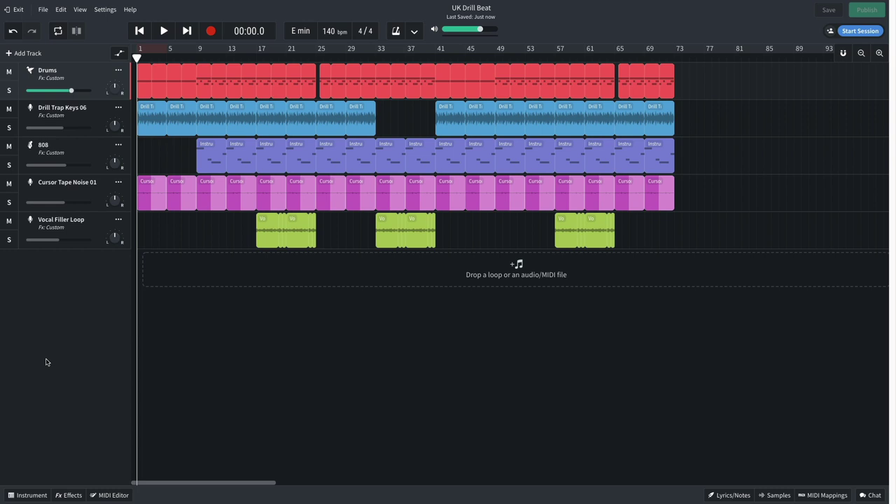
{"action": "key", "text": "space"}
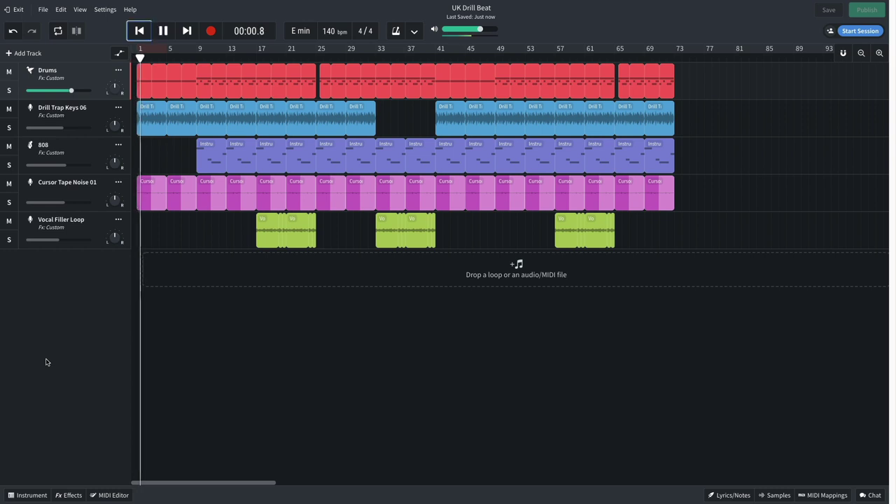